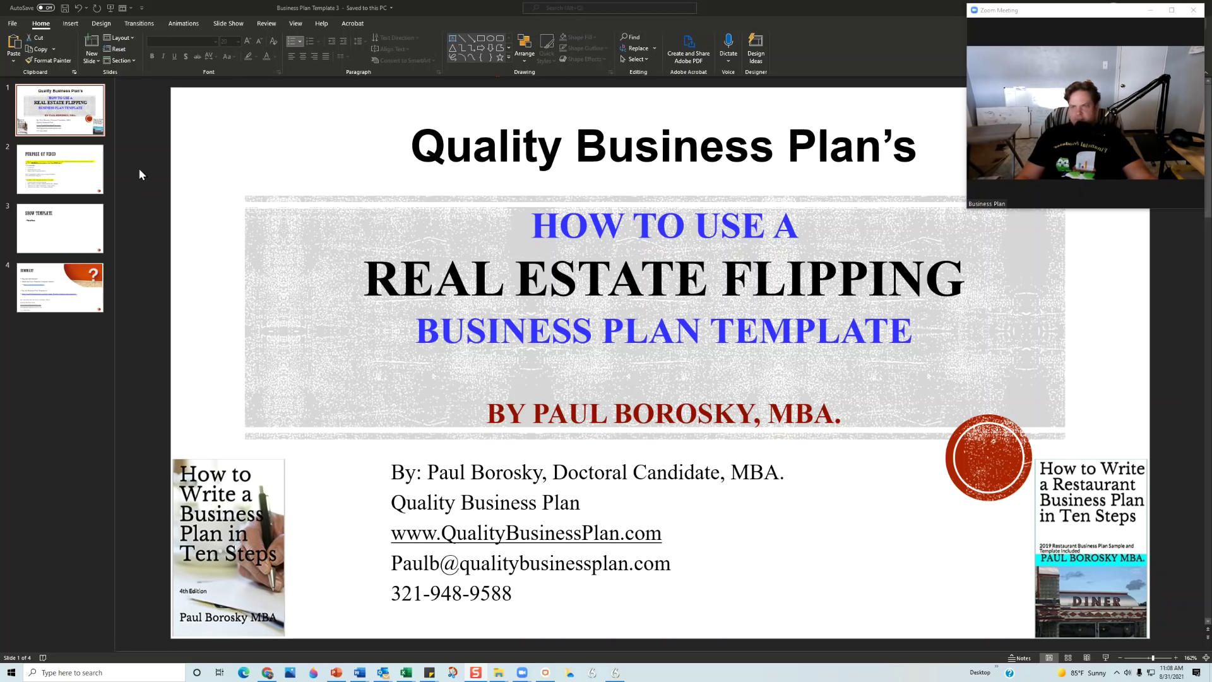
Show the second slide of the presentation.
left_click(65, 182)
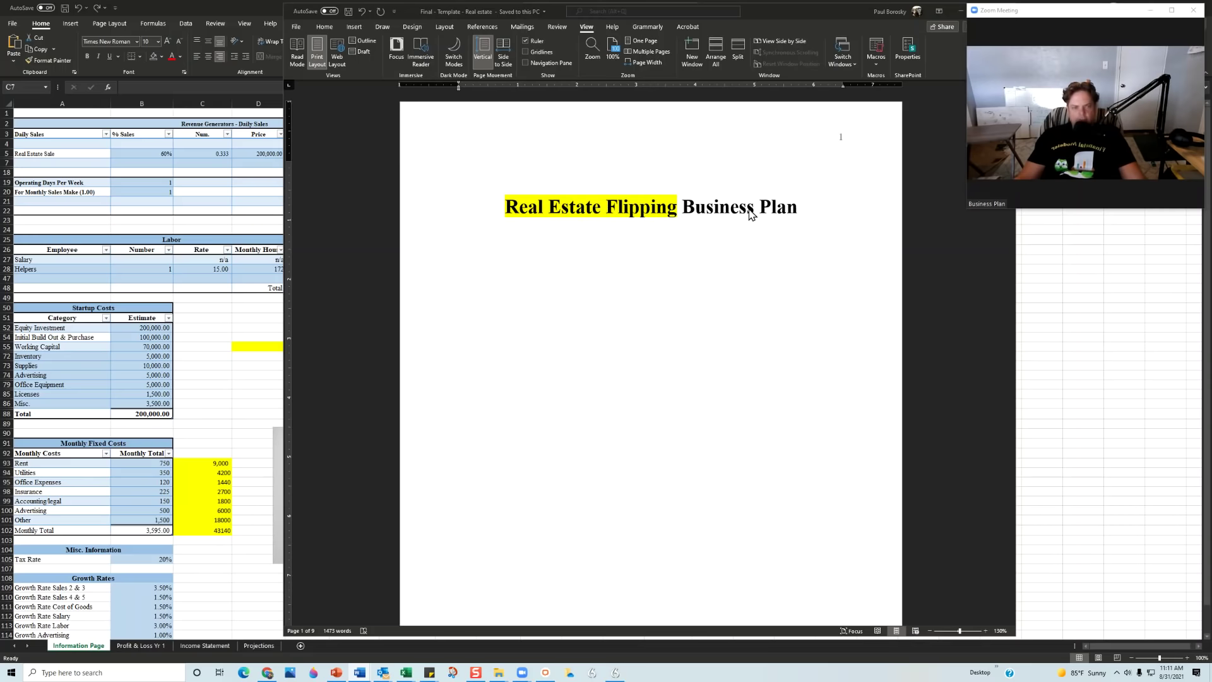
Try clearing the yellow highlight from "Real Estate Flipping" in the Word template's cover title, and undo the change.
left_click(702, 214)
left_click_drag(696, 213, 502, 208)
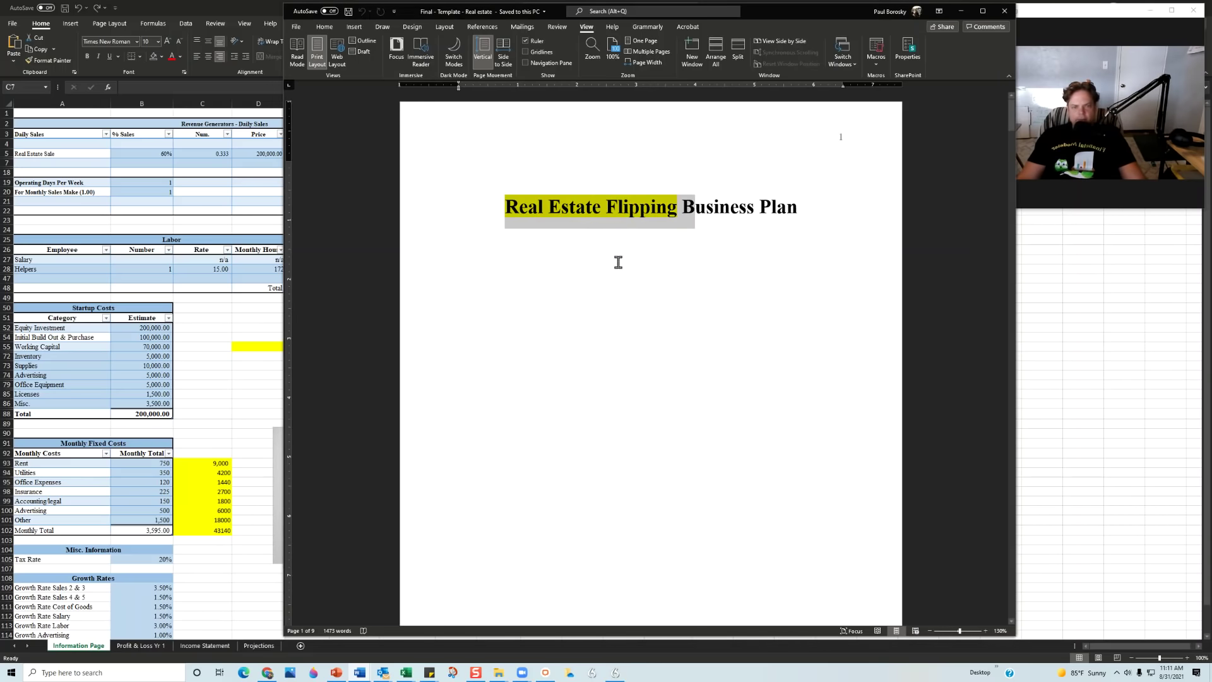
left_click(324, 26)
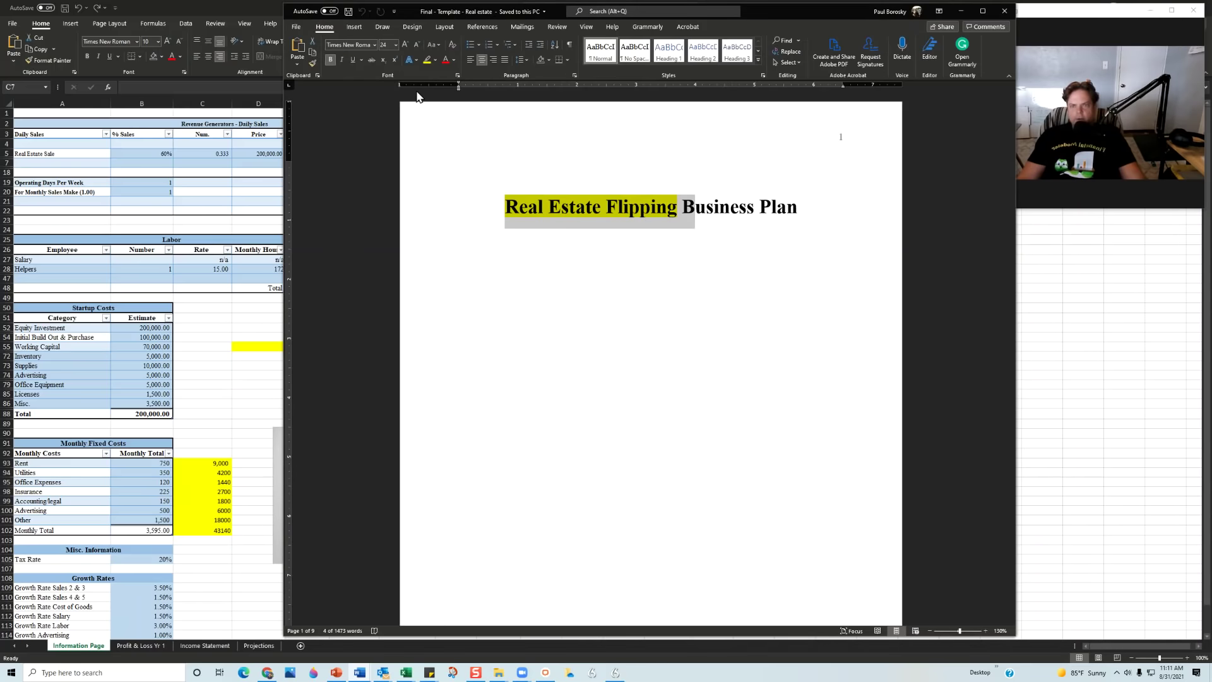
left_click(435, 60)
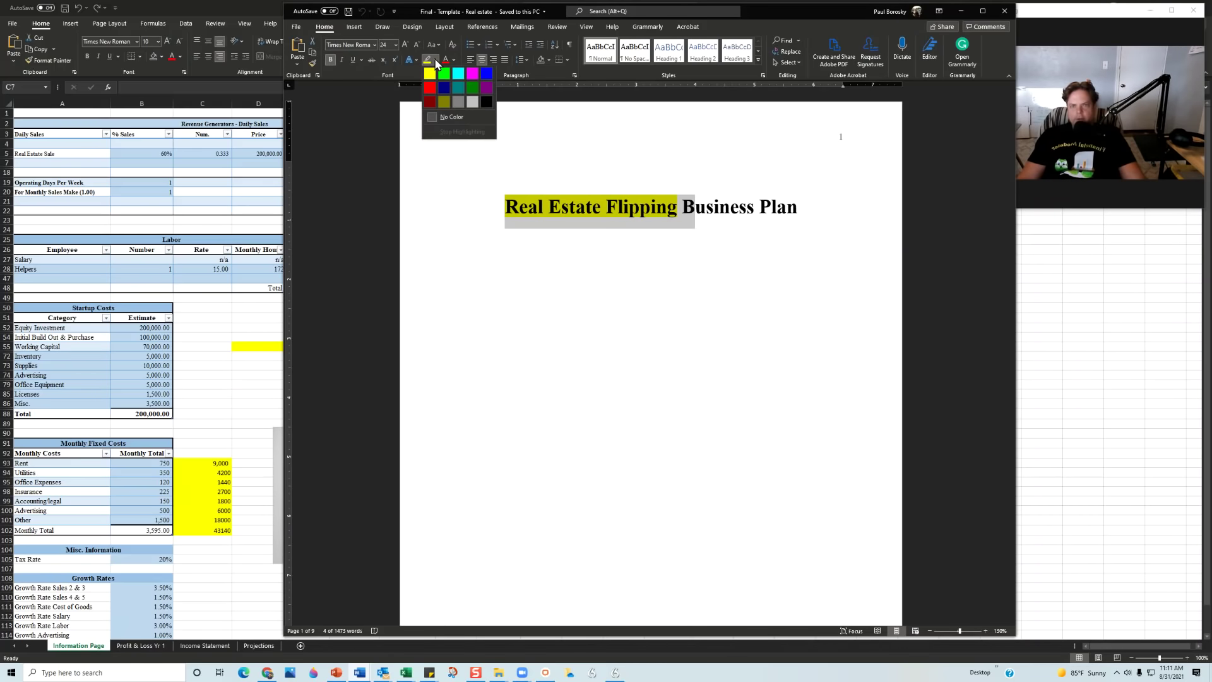
left_click(451, 108)
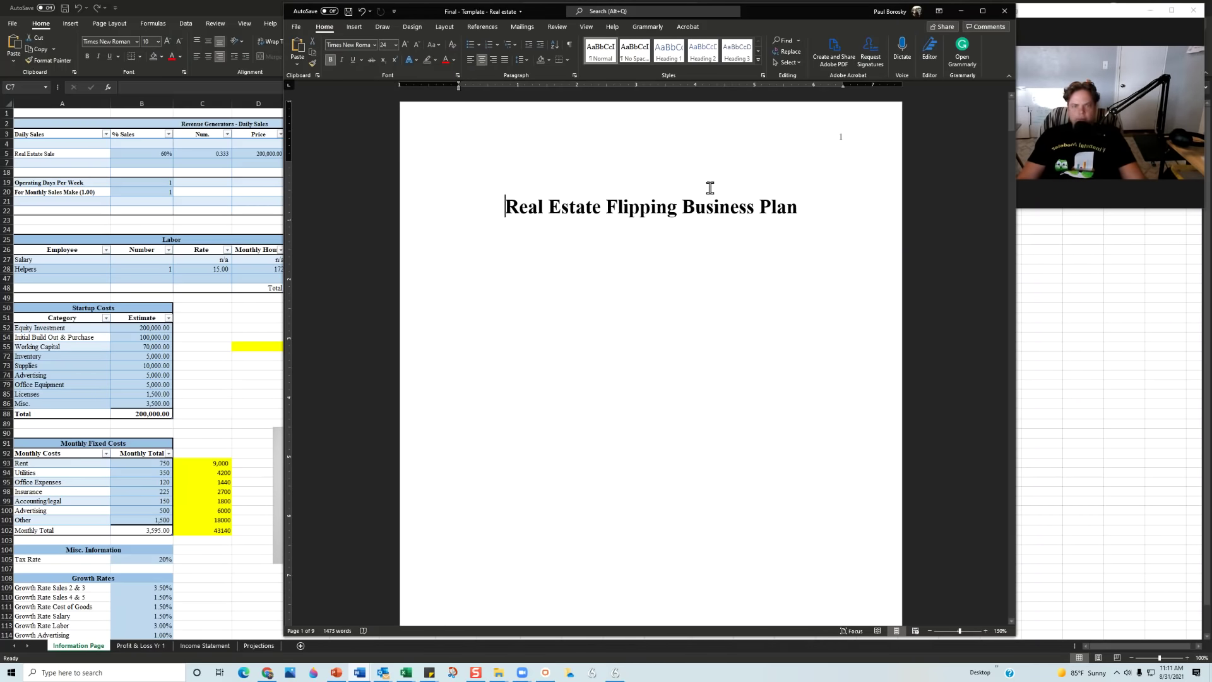
left_click(361, 12)
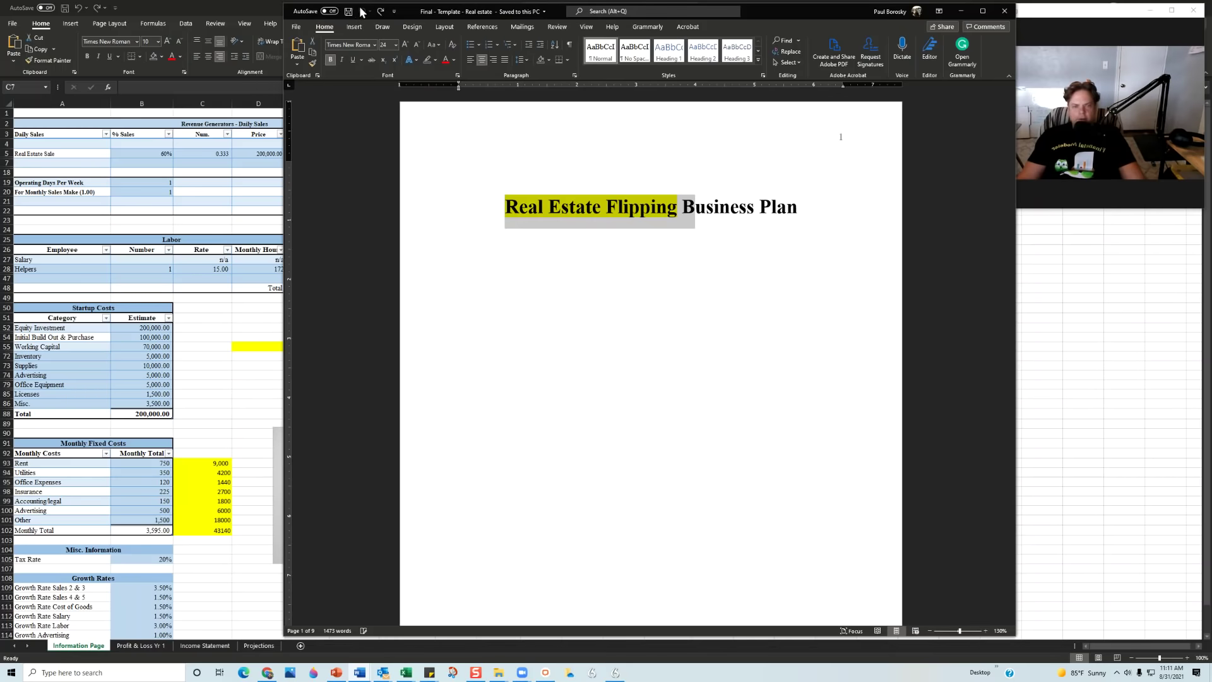
left_click(667, 282)
Update the entire table of contents, including its headings and page numbers.
scroll(665, 283, "down", 8)
scroll(664, 278, "down", 6)
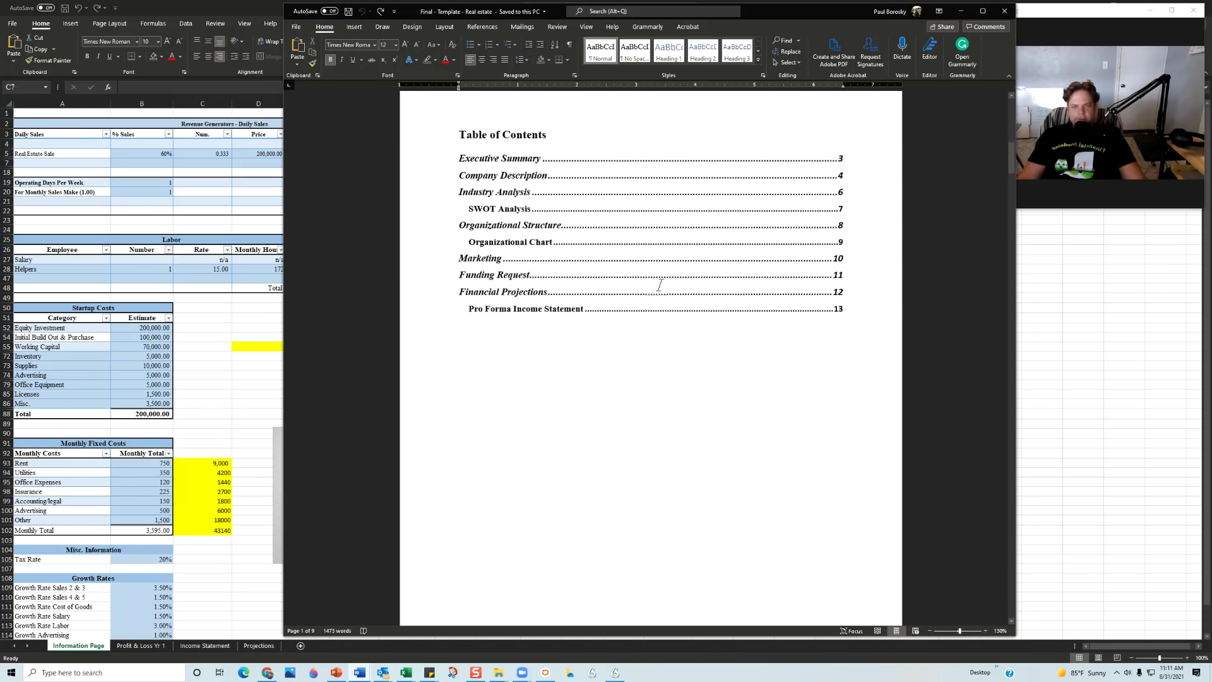
left_click(657, 294)
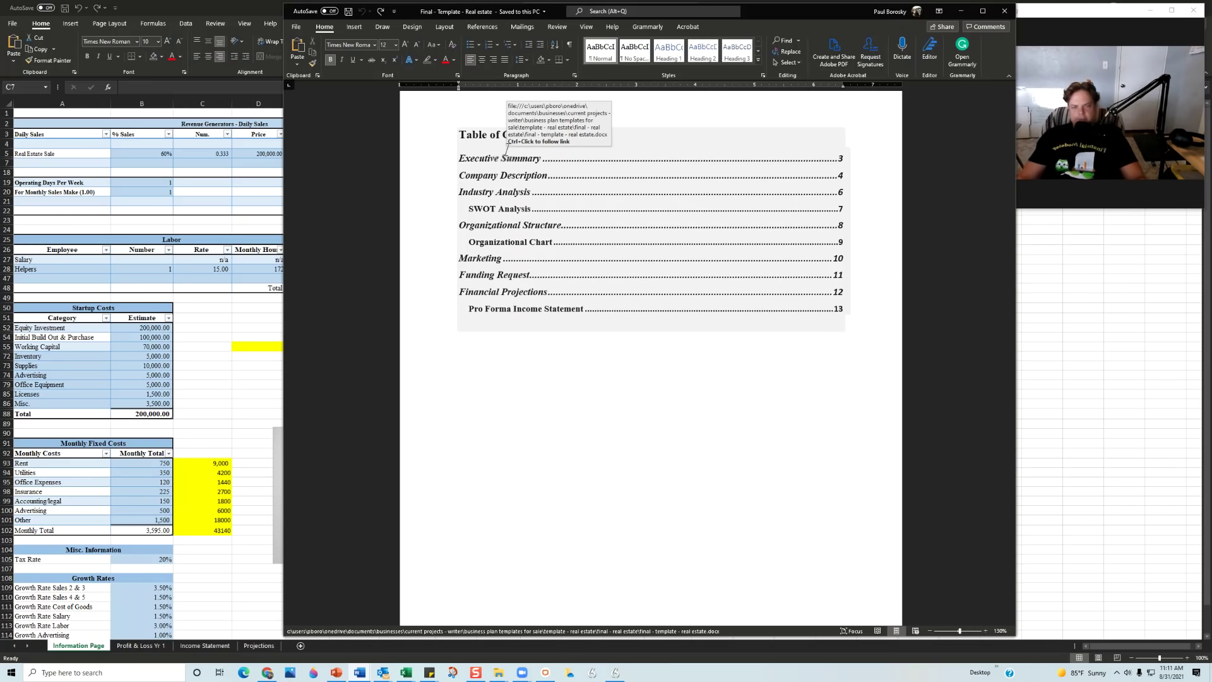
left_click(655, 354)
left_click(541, 192)
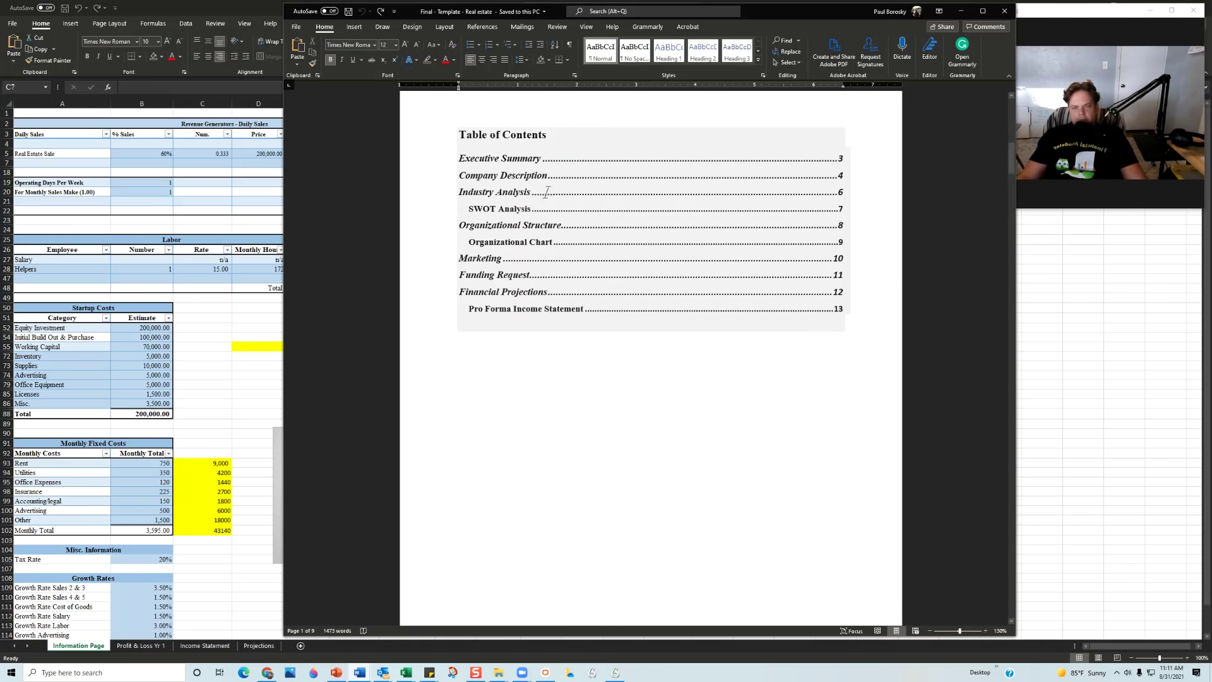
left_click(526, 135)
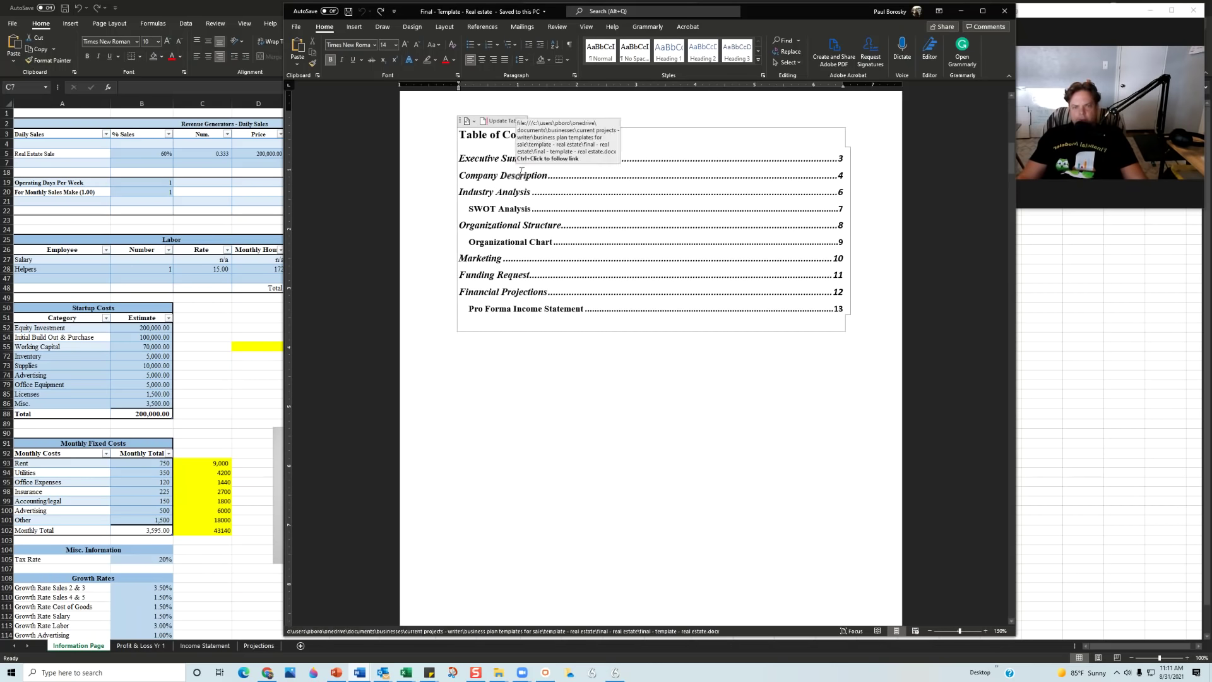
left_click(506, 122)
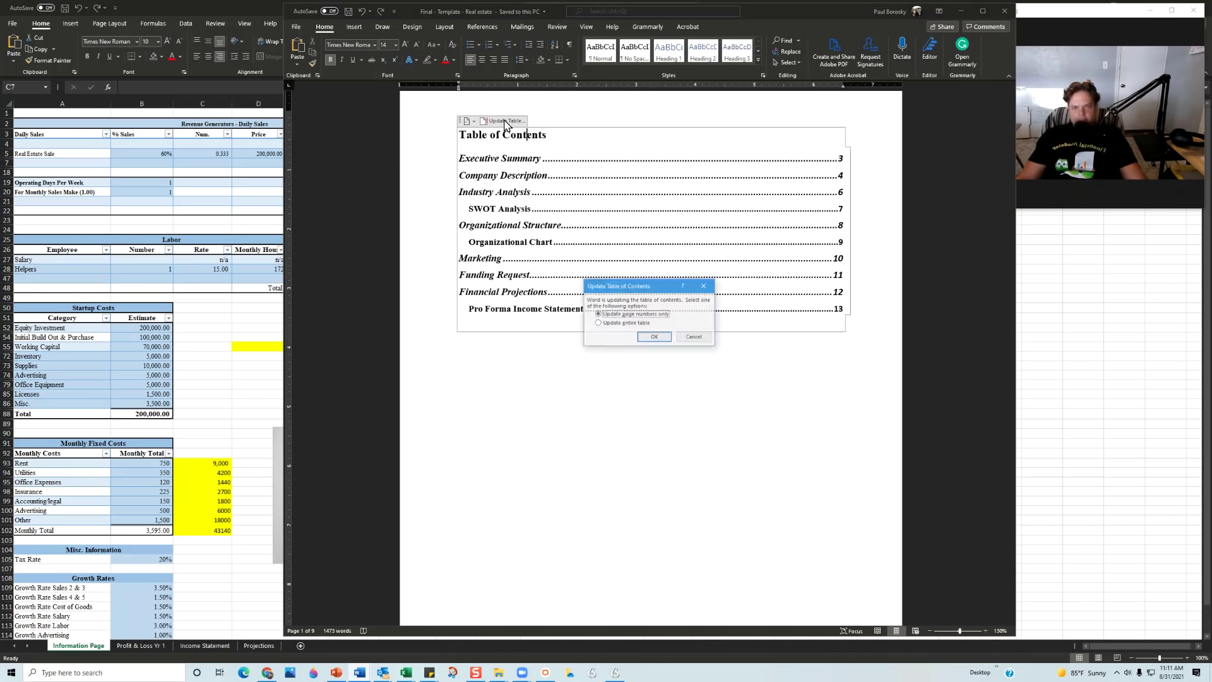
left_click(616, 323)
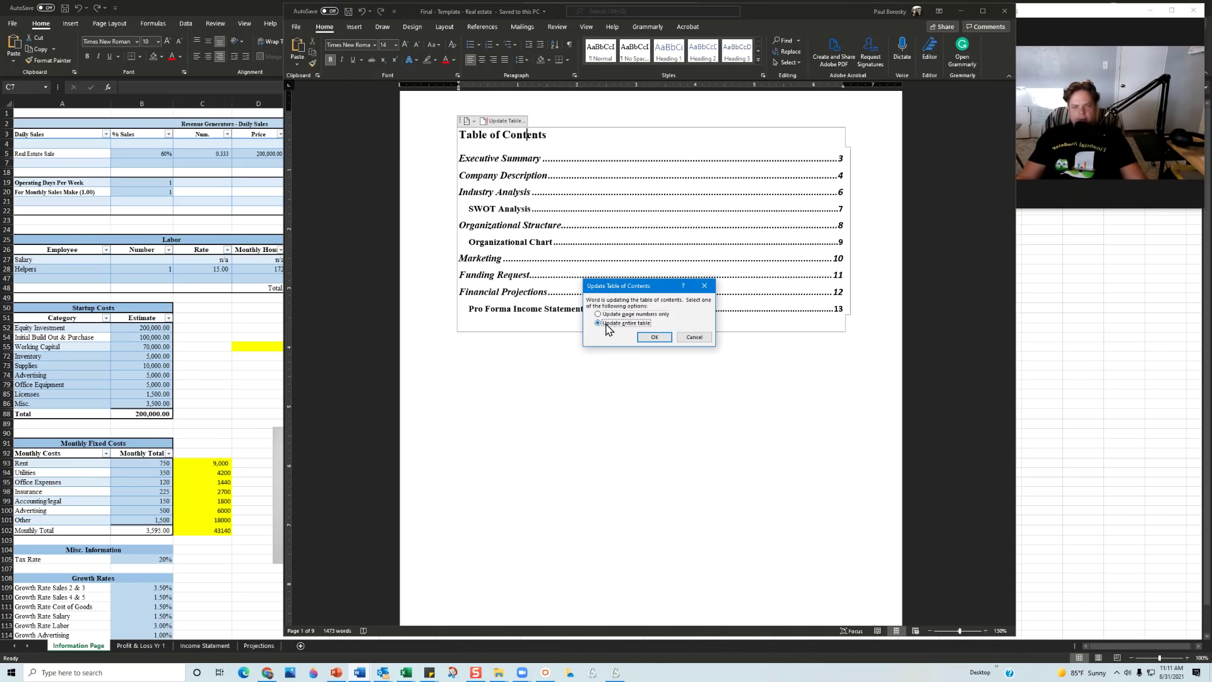
left_click(651, 337)
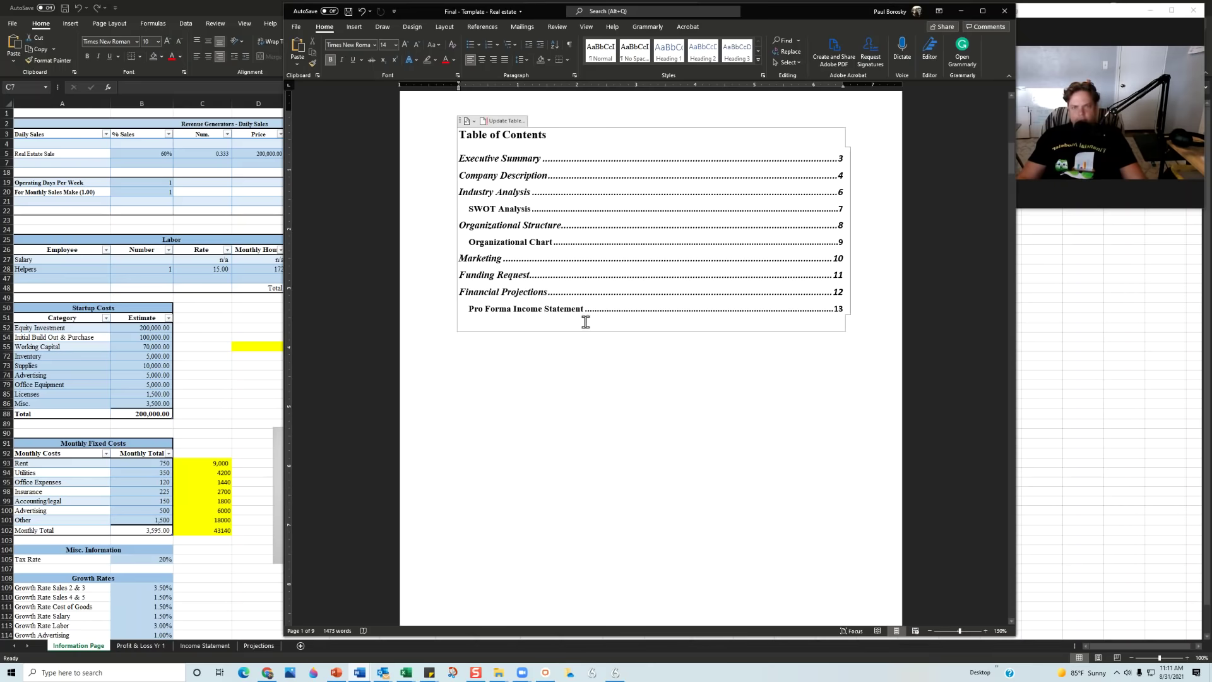
Review the highlighted placeholders and text in the Executive Summary, Company Description and Industry Analysis sections.
scroll(556, 208, "down", 15)
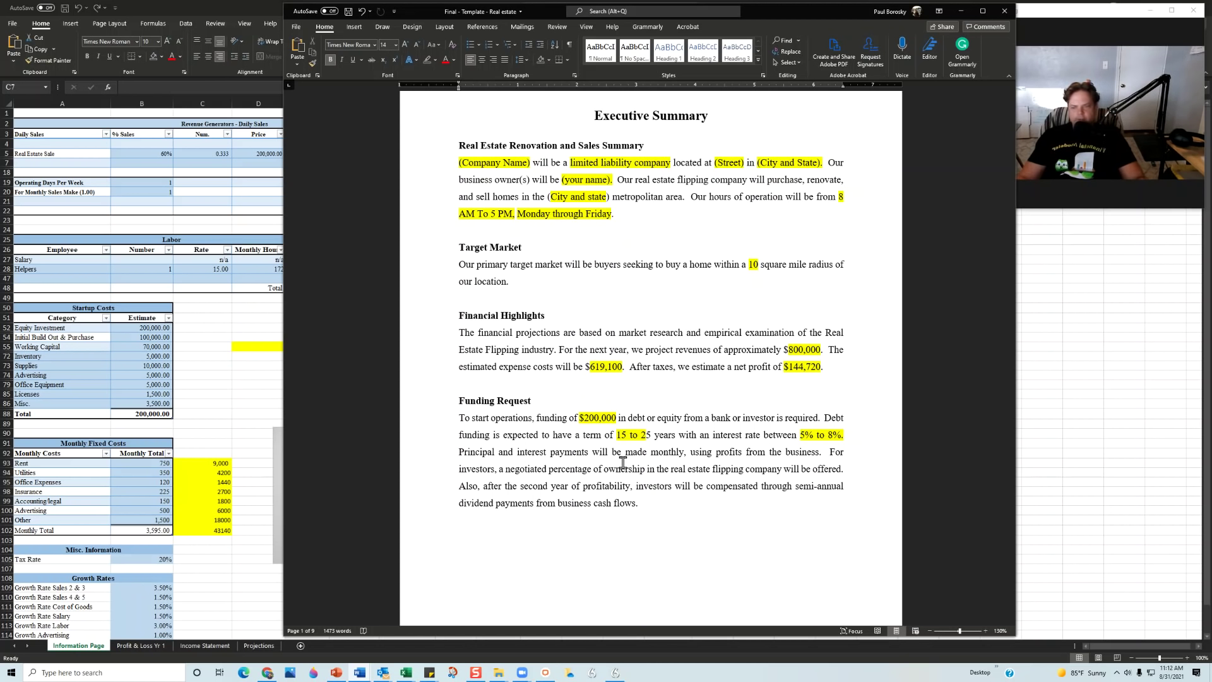
scroll(624, 463, "down", 8)
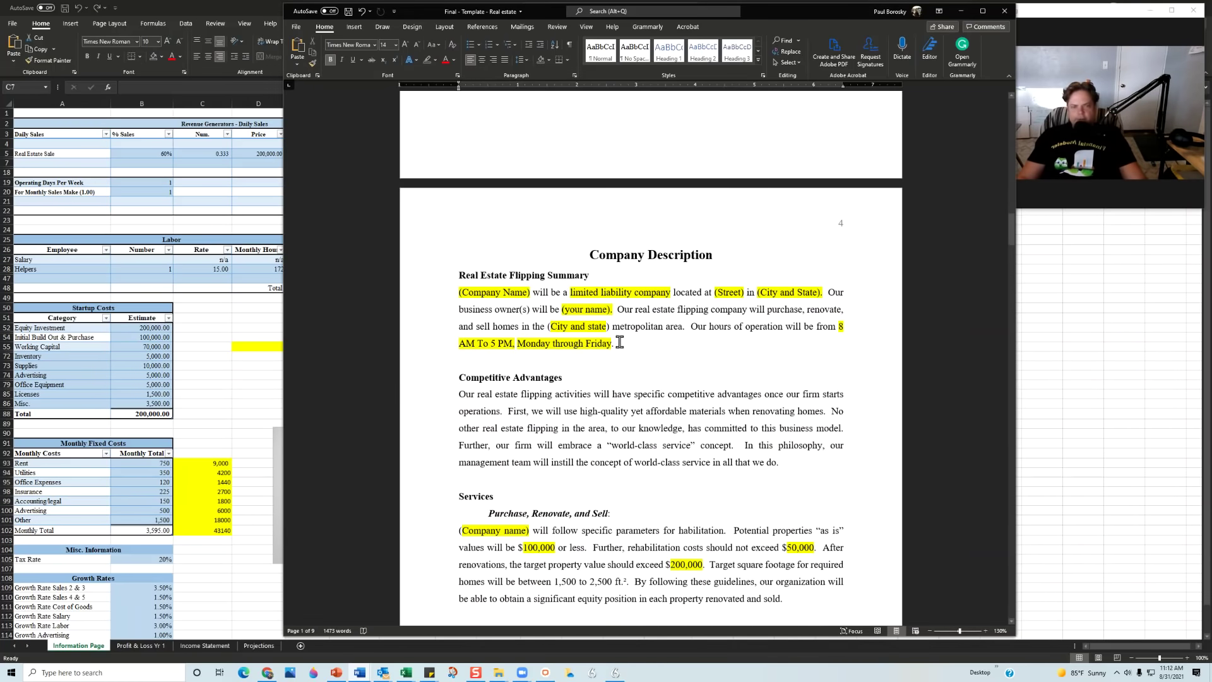
scroll(618, 341, "down", 1)
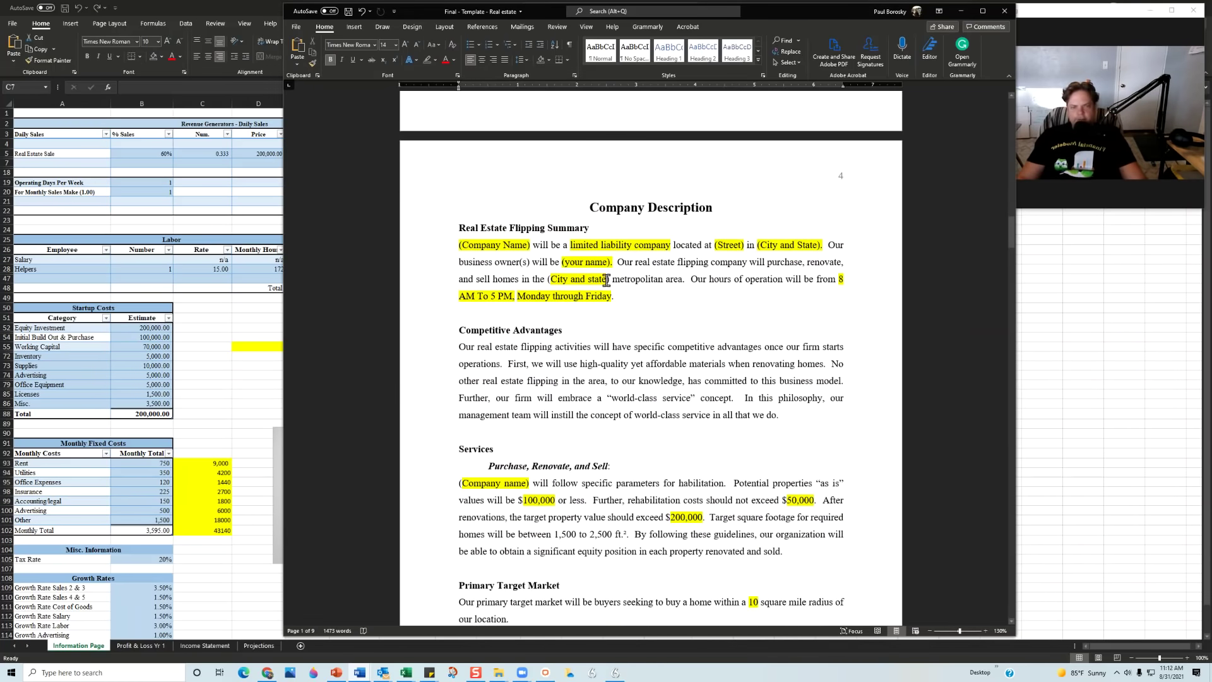
scroll(651, 319, "down", 1)
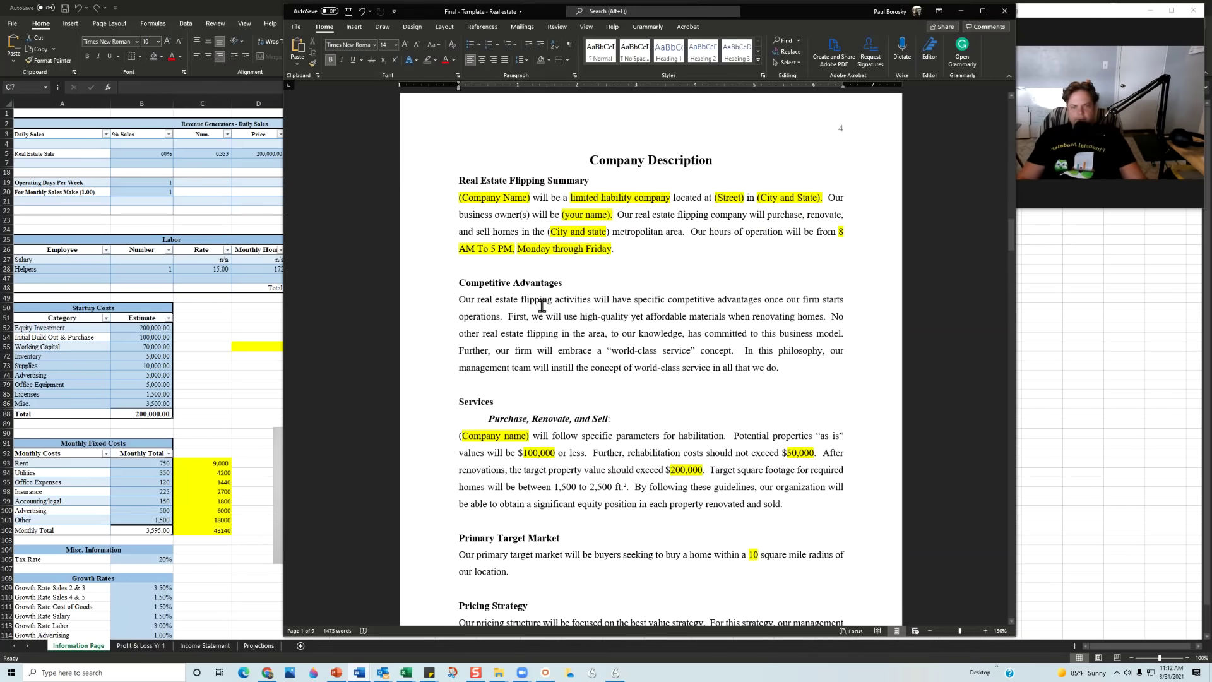
scroll(536, 303, "down", 3)
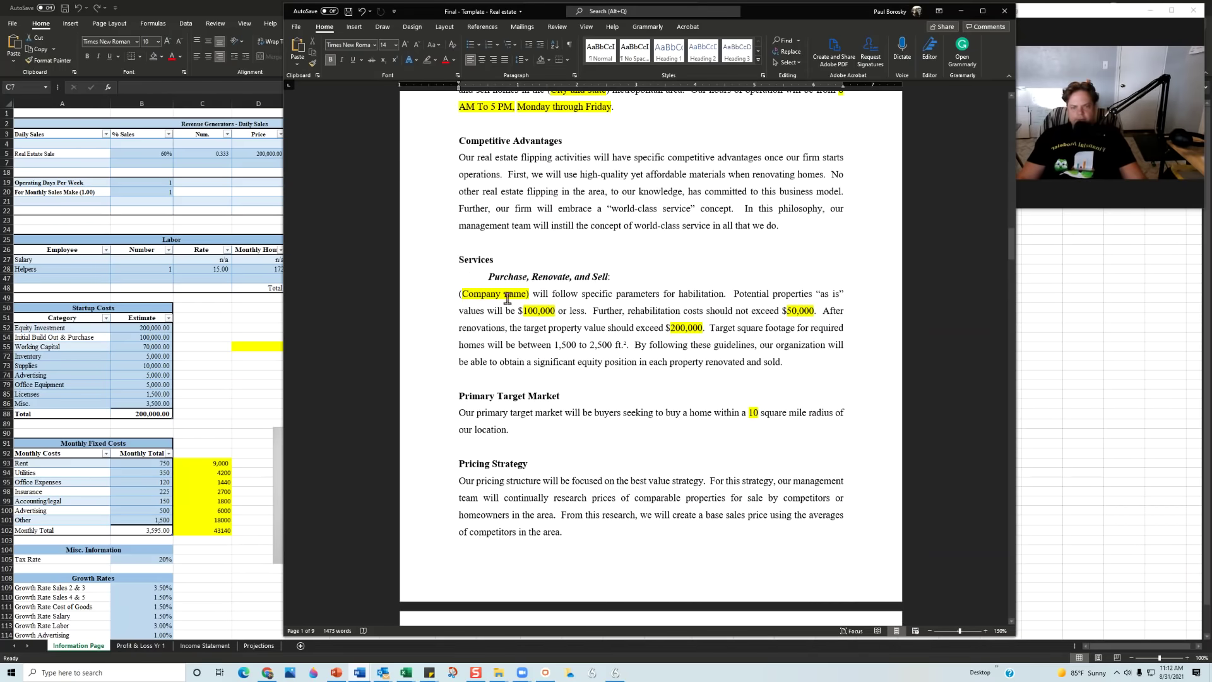
scroll(600, 367, "down", 3)
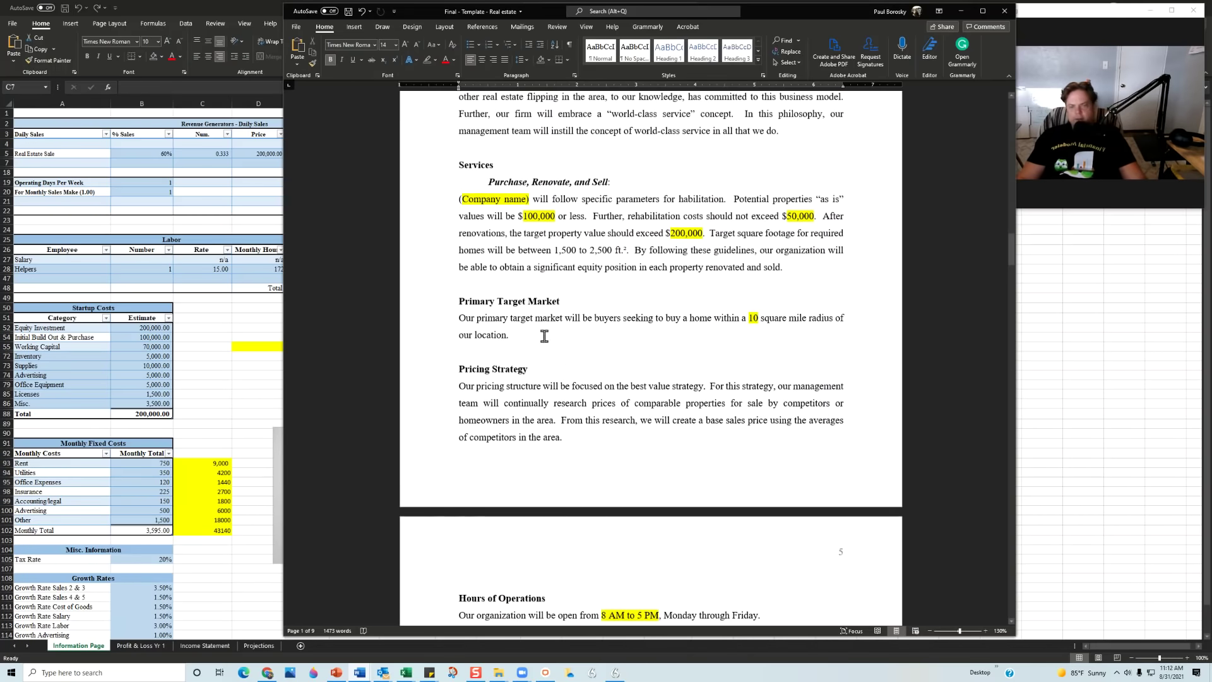
scroll(670, 360, "down", 3)
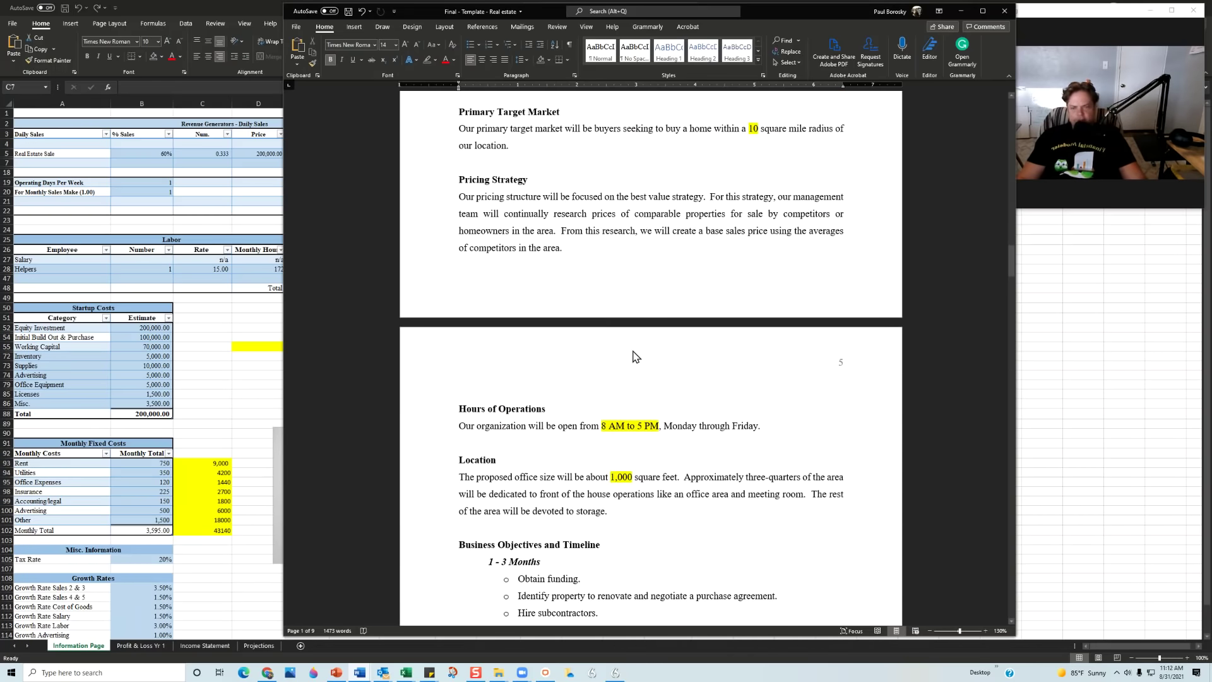
scroll(653, 361, "down", 3)
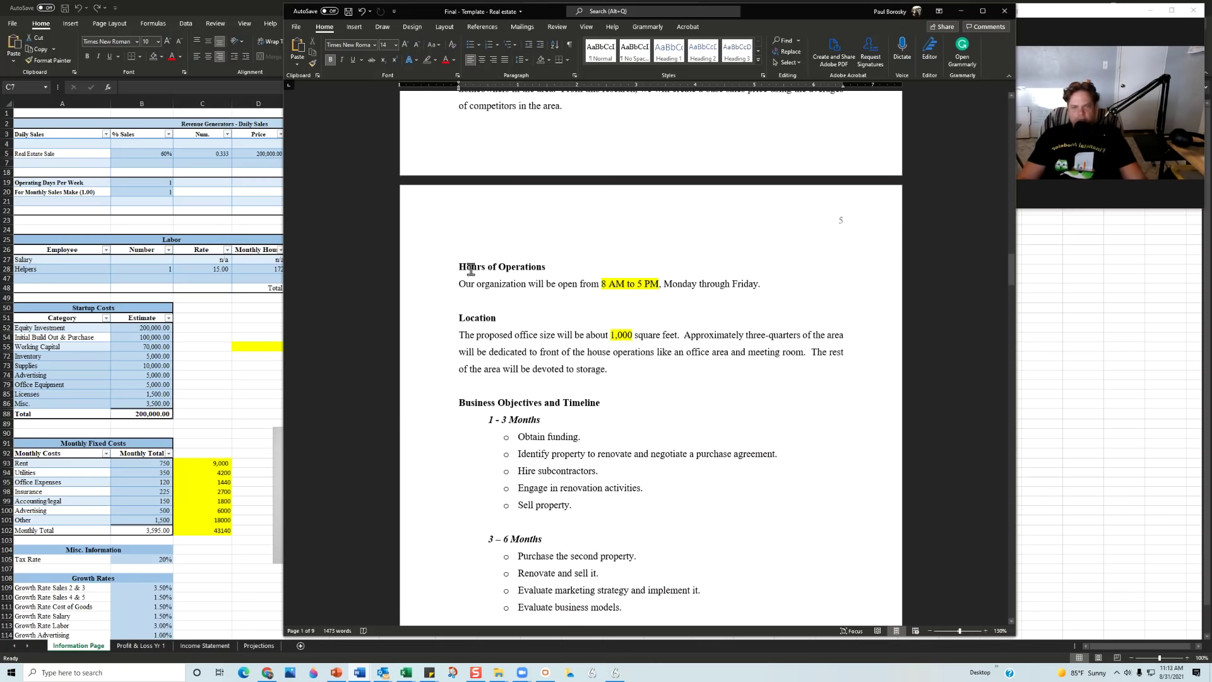
scroll(582, 408, "down", 2)
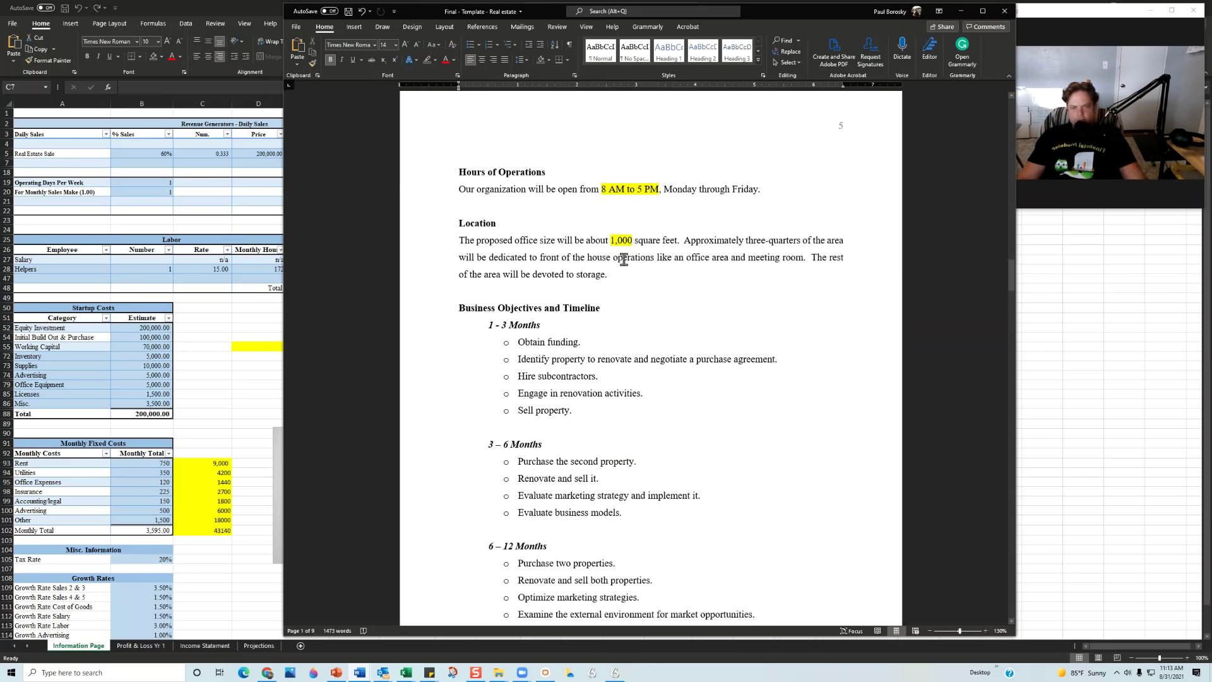
scroll(579, 285, "down", 2)
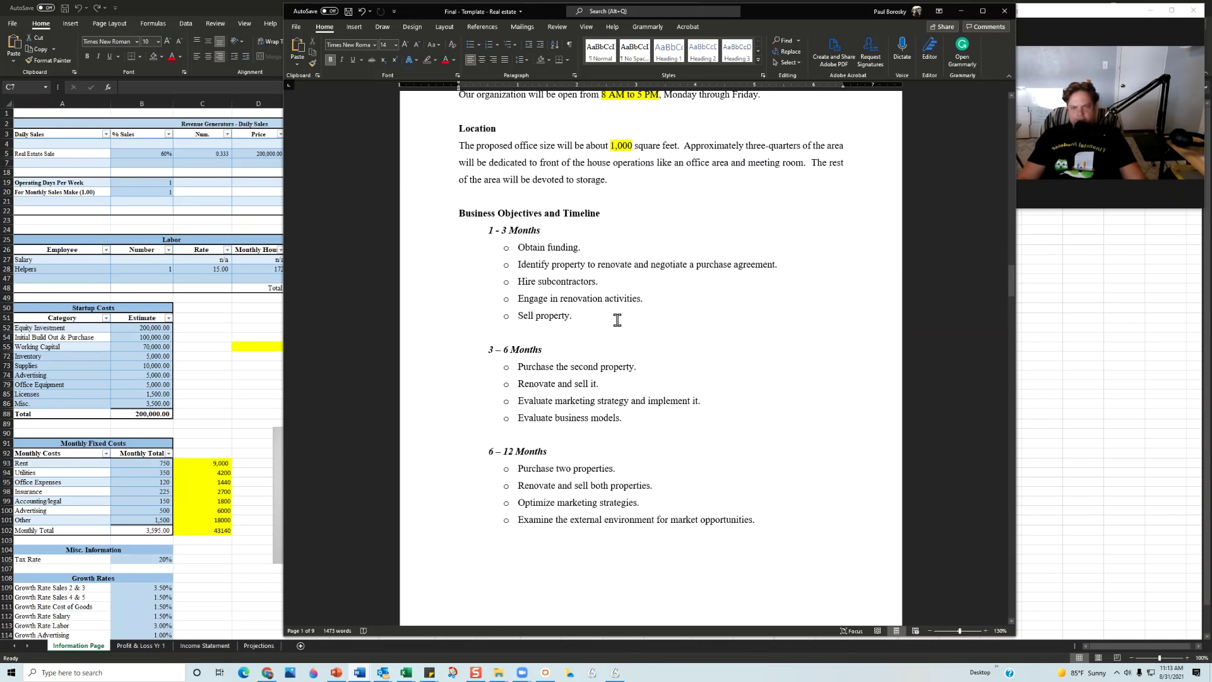
scroll(625, 319, "down", 10)
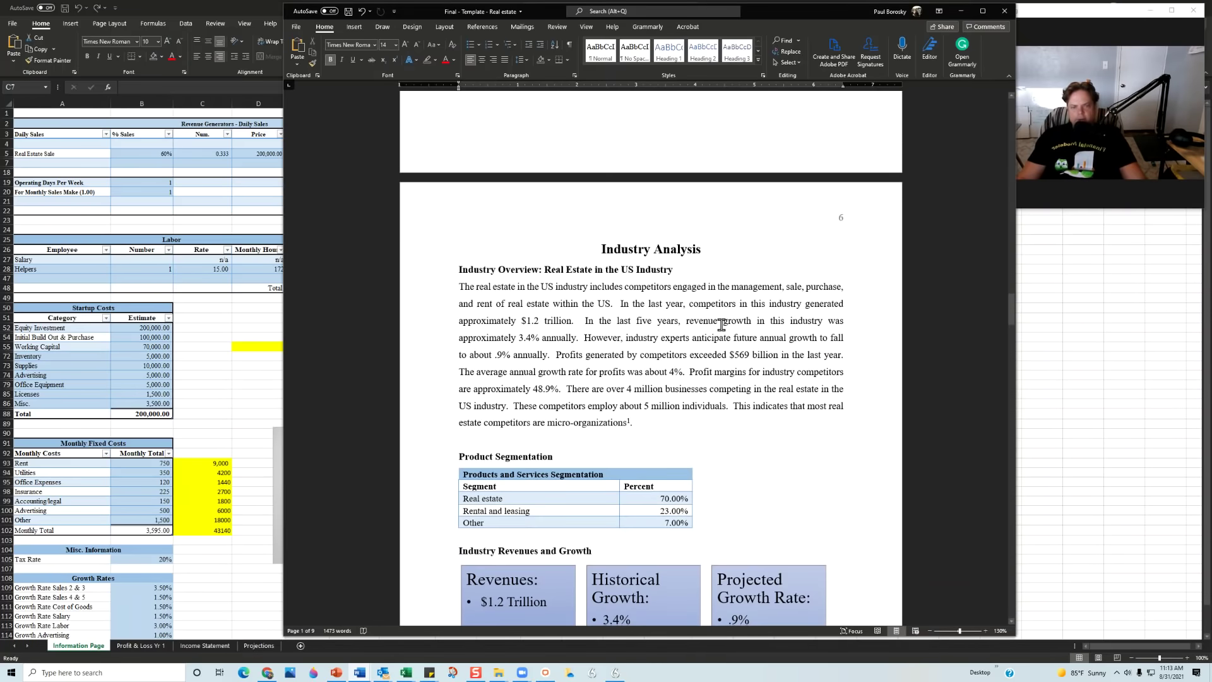
scroll(735, 348, "down", 1)
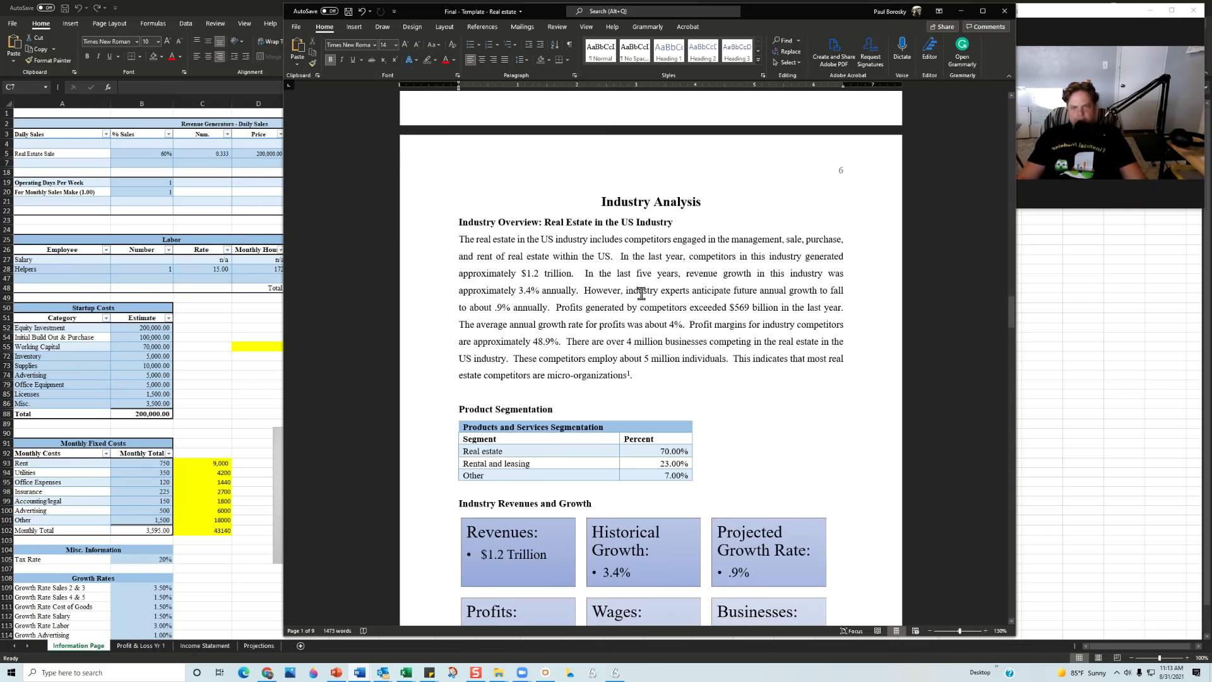
scroll(640, 353, "down", 2)
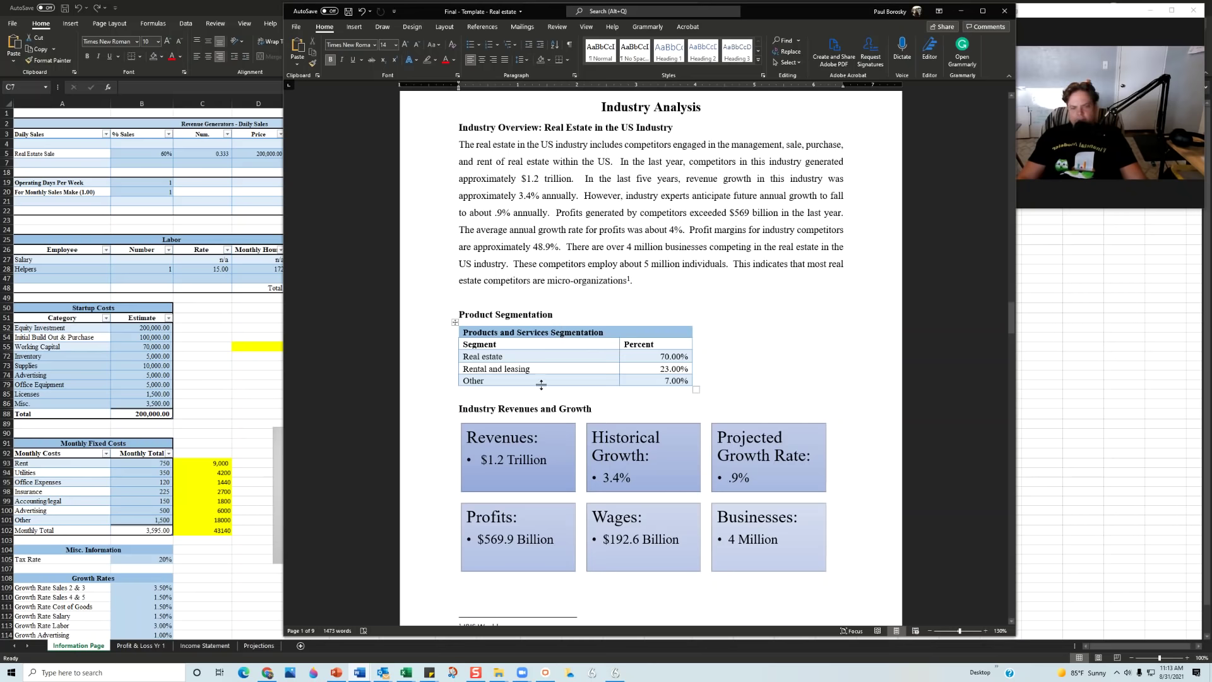
Try deleting the word "Management" from the first Strengths bullet of the SWOT diagram, and undo the deletion.
scroll(542, 383, "down", 8)
scroll(542, 385, "down", 3)
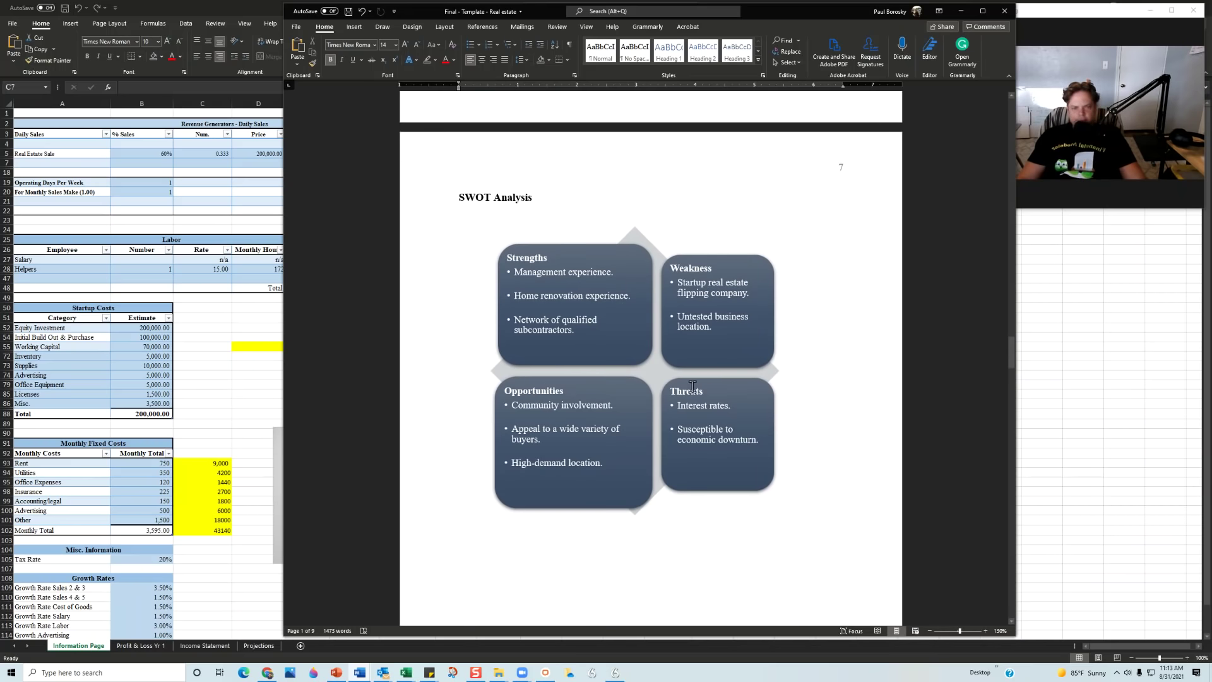
left_click(568, 344)
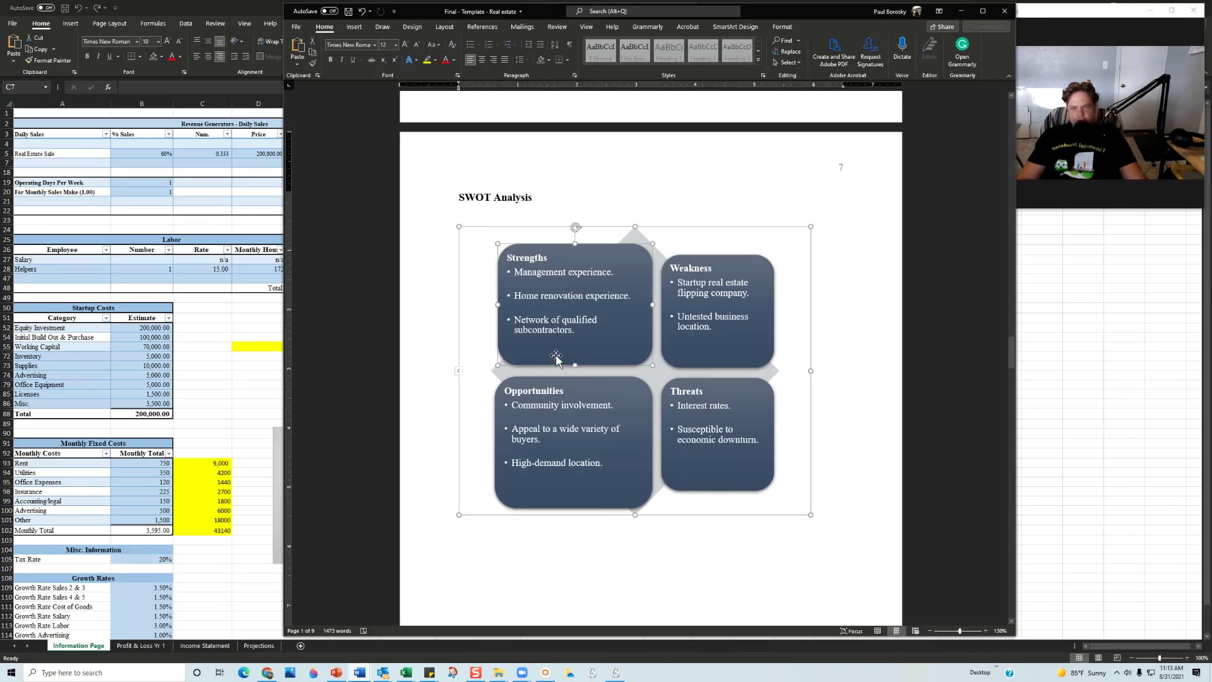
left_click(459, 372)
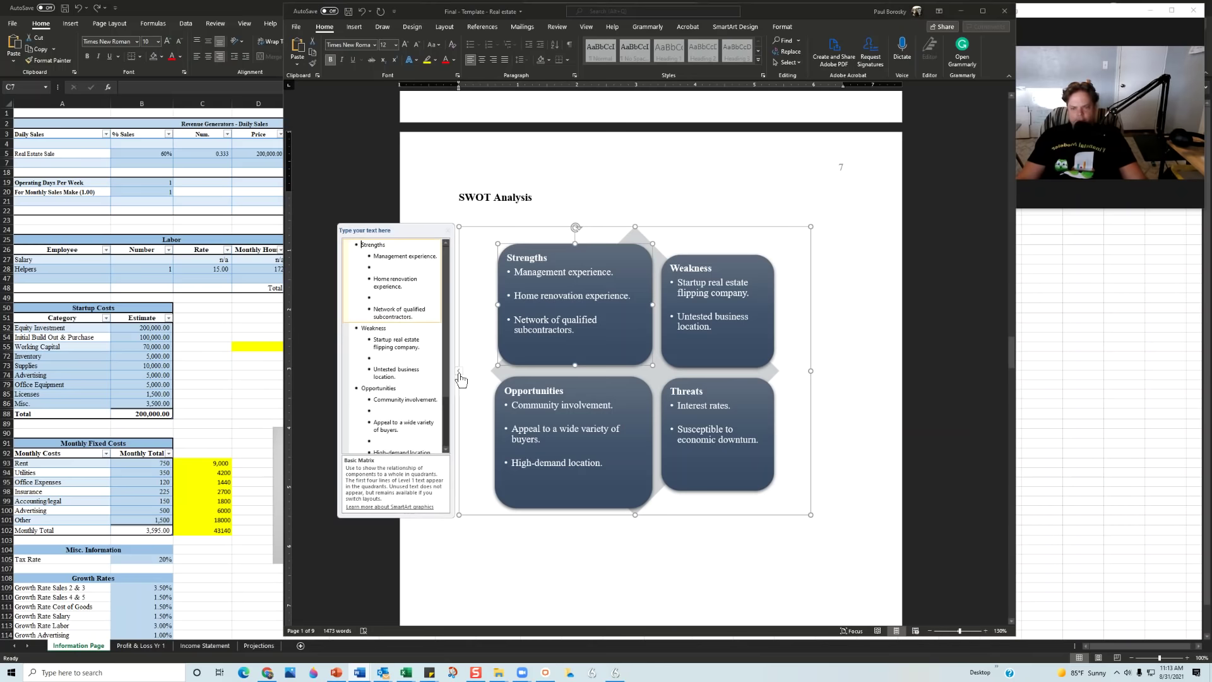
left_click(386, 256)
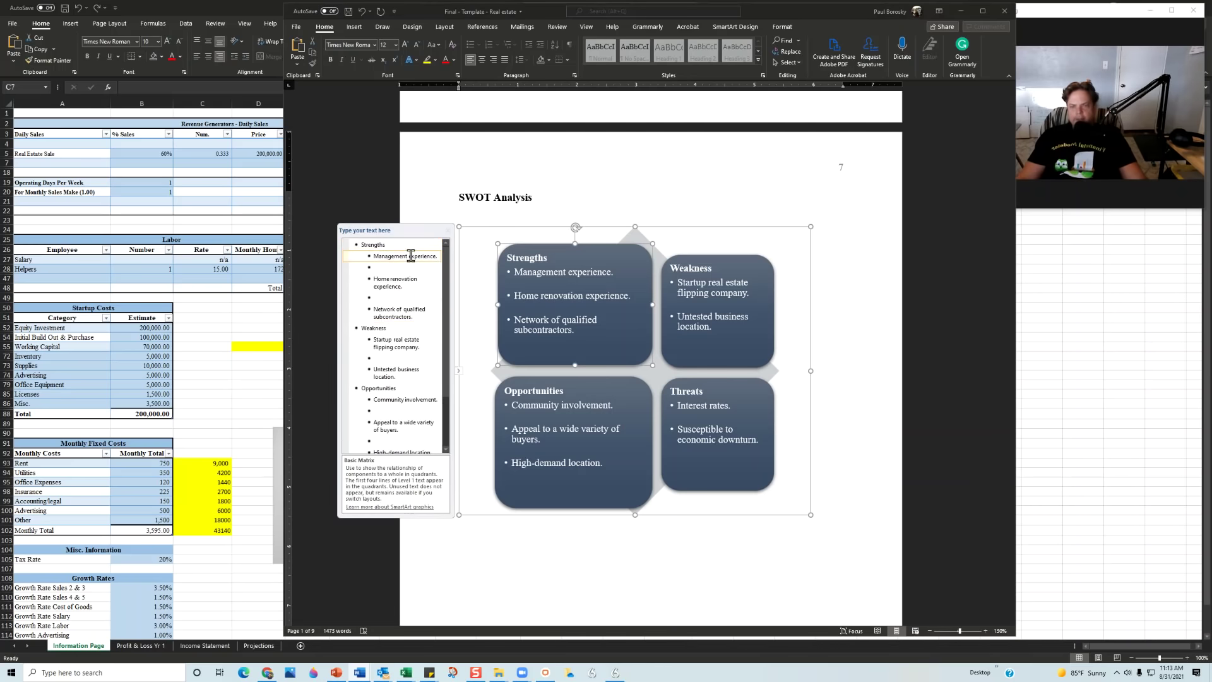
double_click(391, 256)
key("Delete")
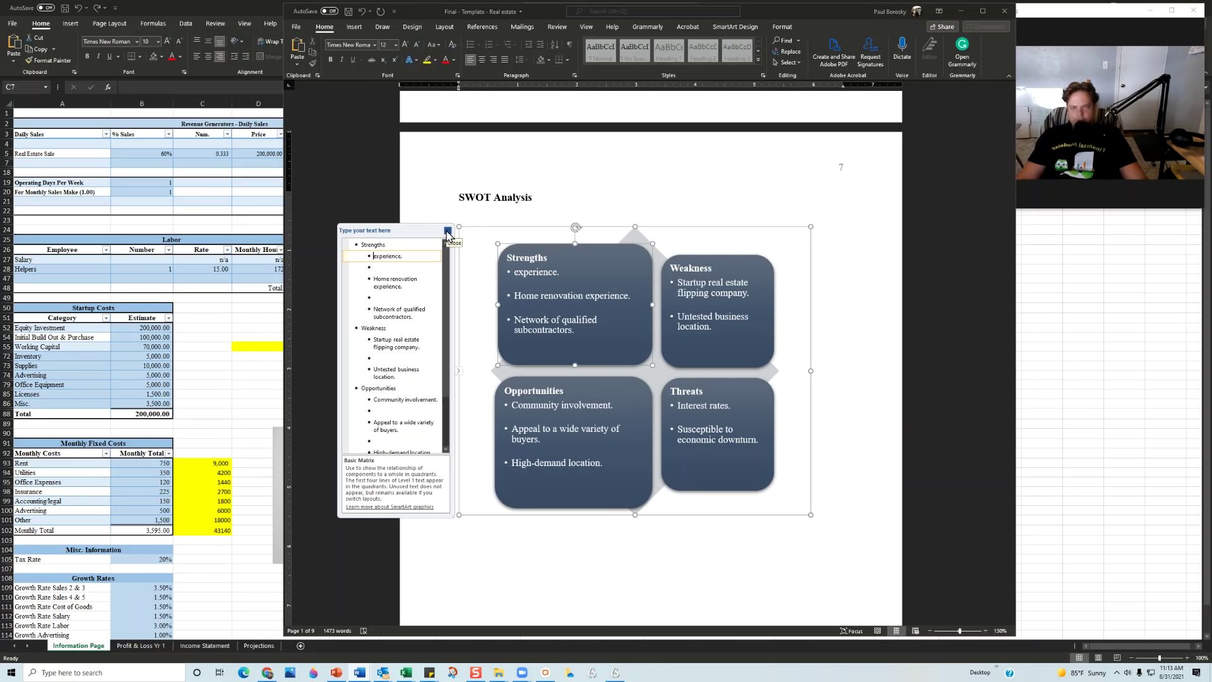
left_click(448, 232)
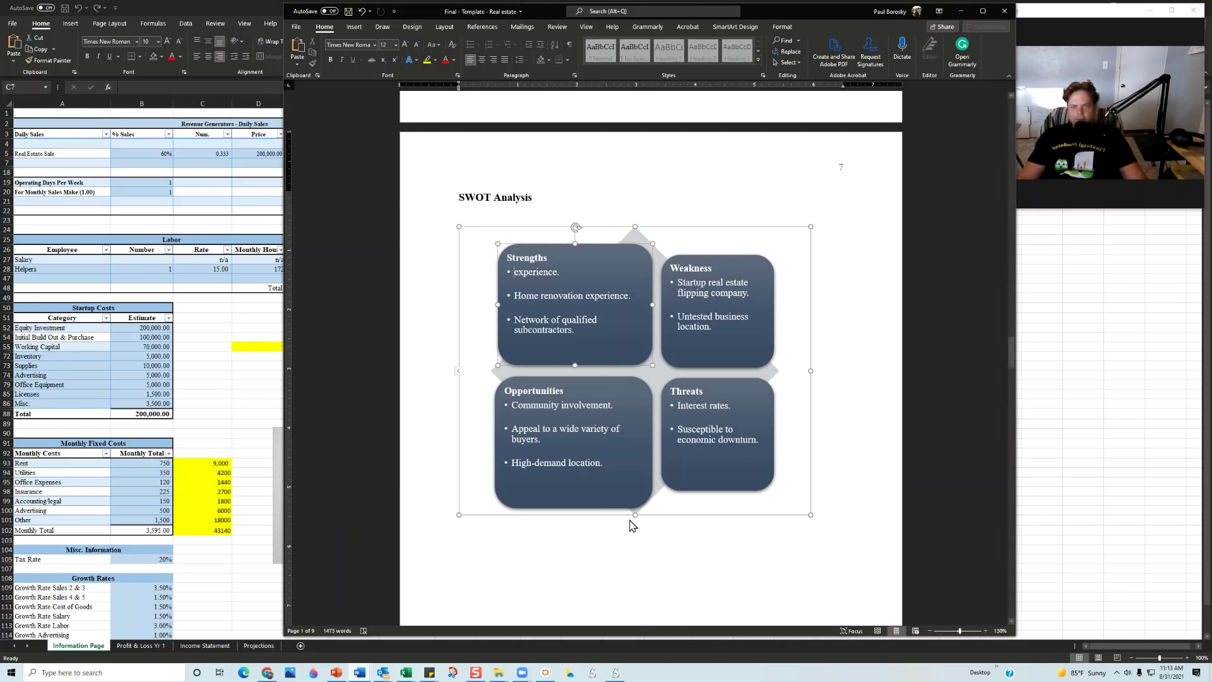
left_click(364, 12)
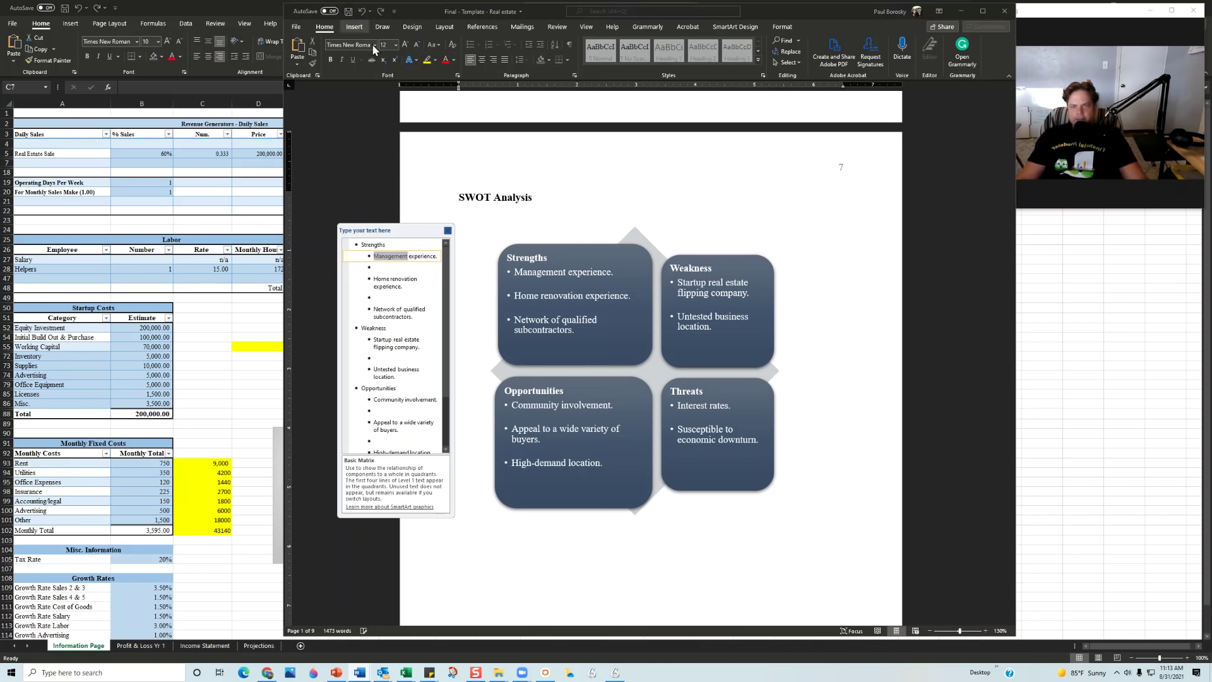
left_click(447, 232)
Examine the legal structure and the CEO and Helper job responsibilities in the Organizational Structure section.
scroll(619, 414, "down", 10)
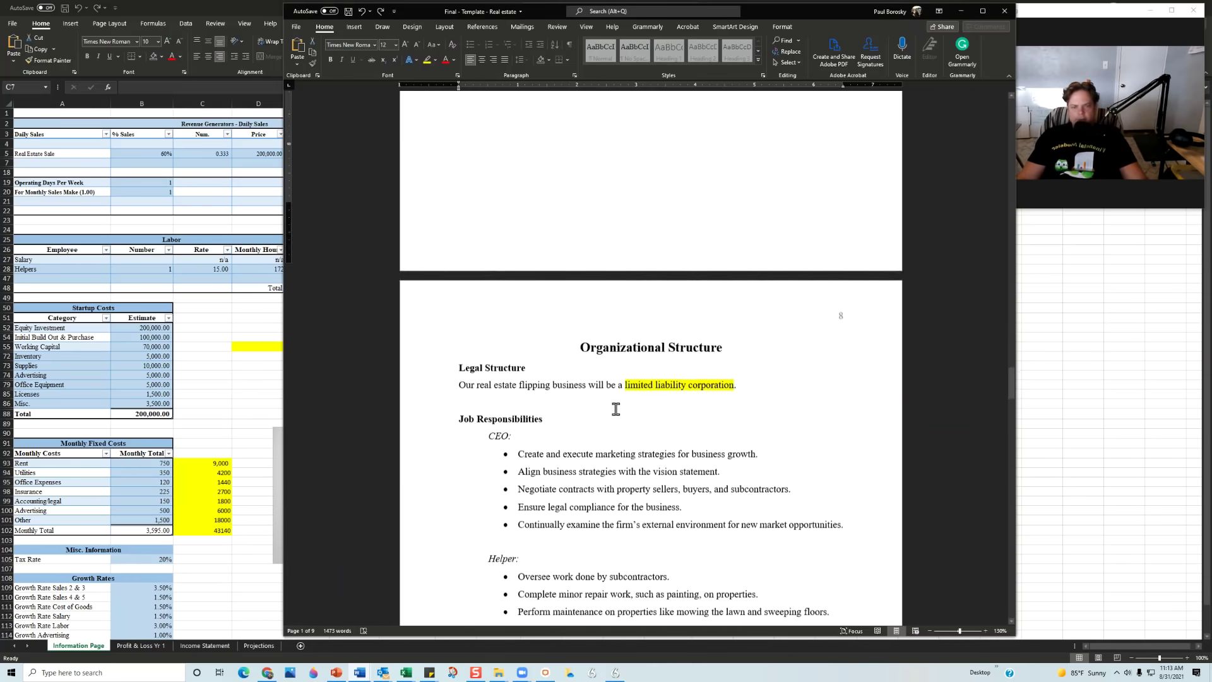
scroll(616, 409, "down", 3)
left_click(693, 359)
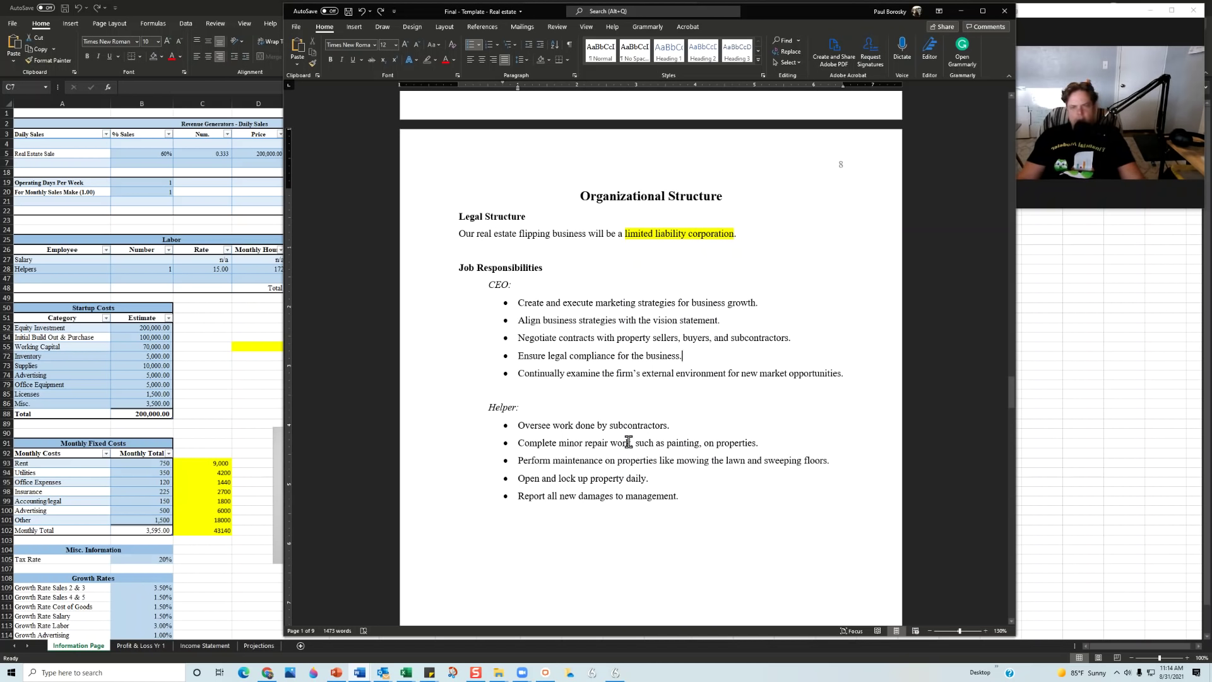
Try adding two entries, "ffasdf" and "gsdfg", after Helper in the organizational chart.
scroll(629, 444, "down", 3)
scroll(629, 442, "down", 10)
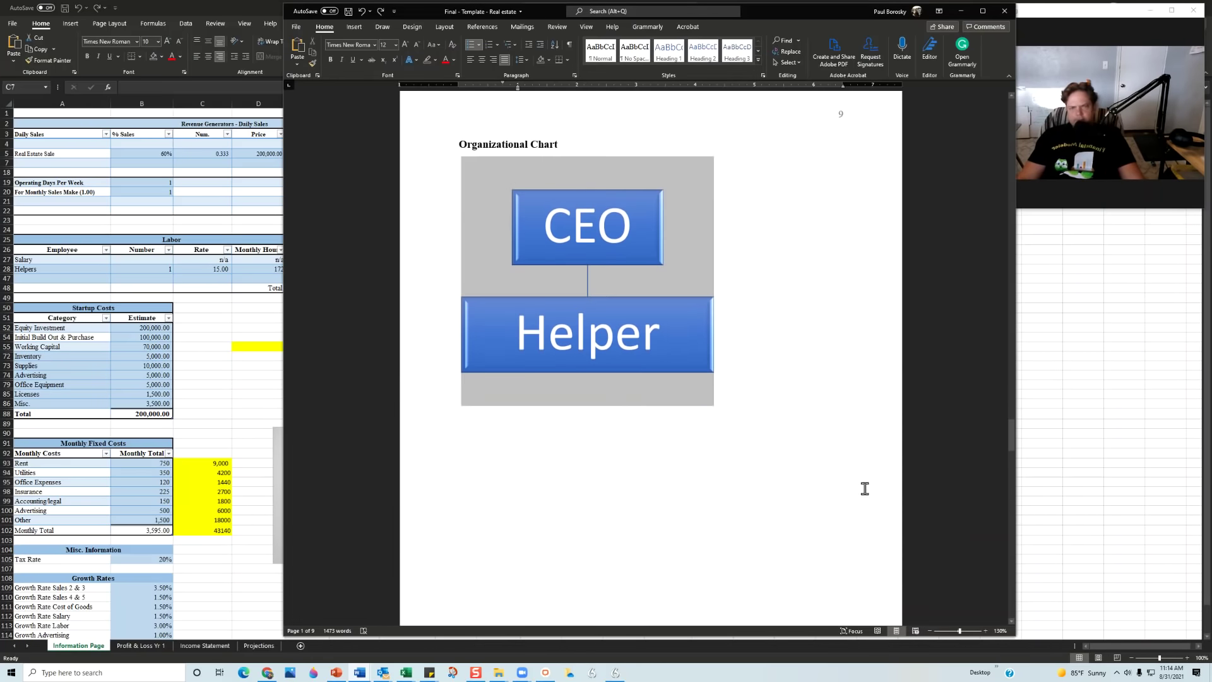
left_click(485, 240)
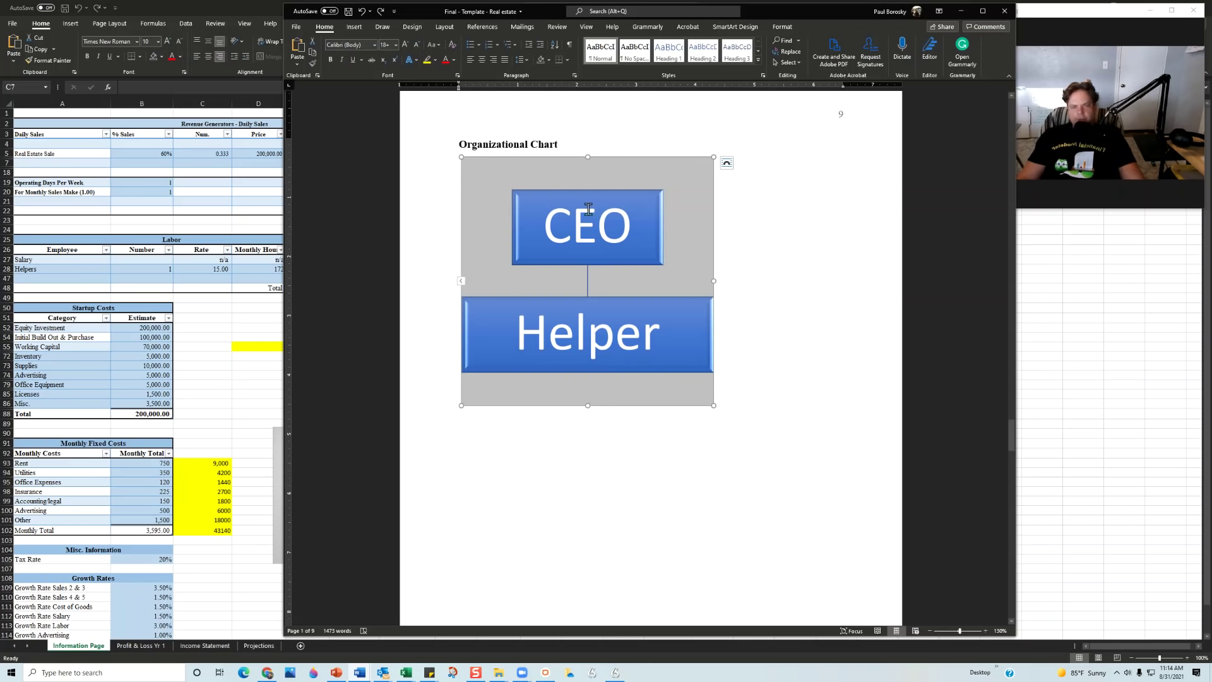
left_click(461, 283)
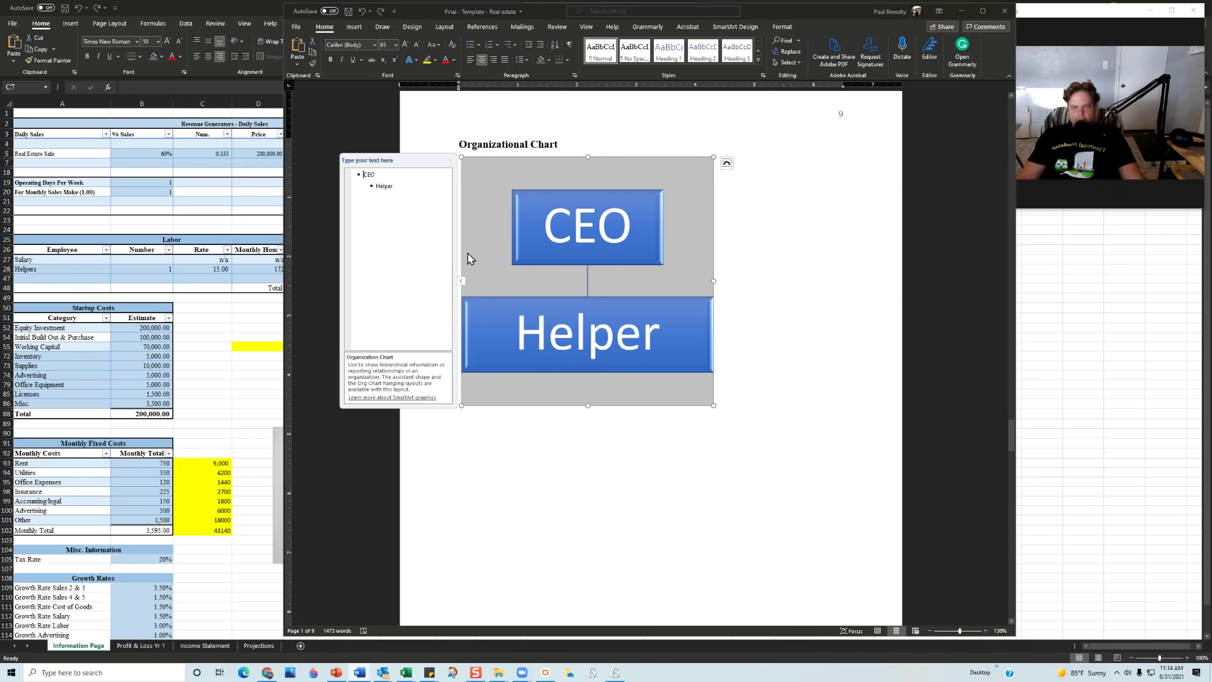
left_click(394, 174)
left_click(395, 185)
key("Return")
type("ffasdf")
key("Return")
type("gsdfg")
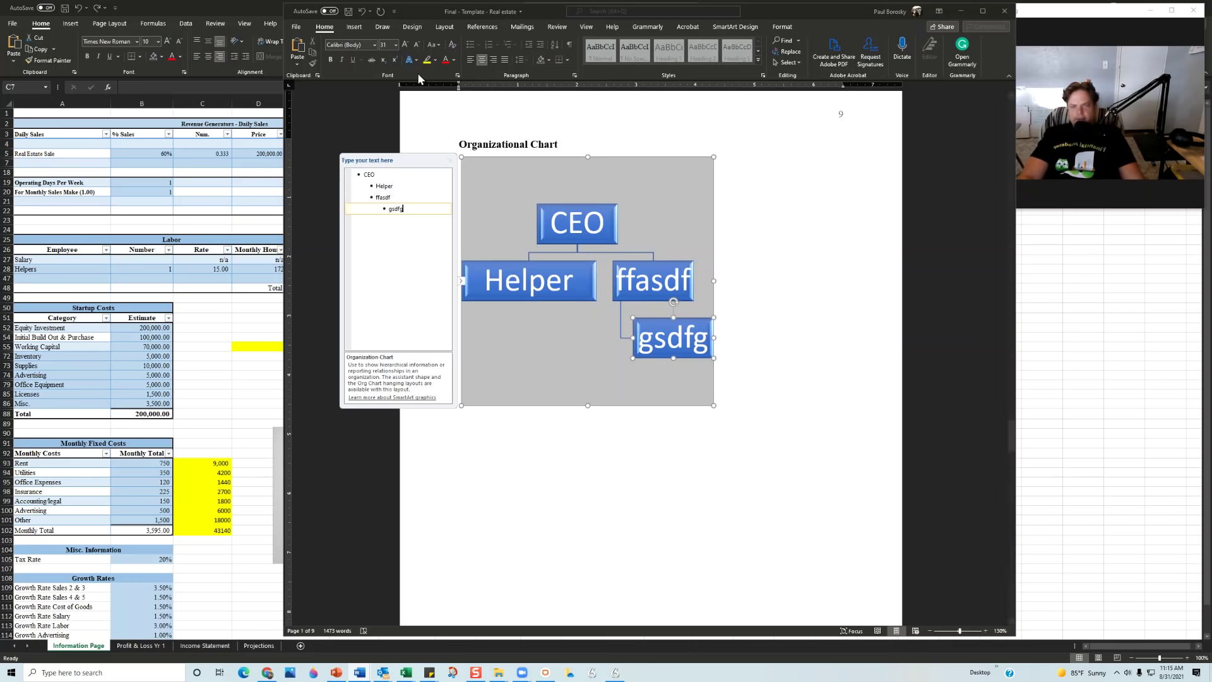
Undo the entries added to the organizational chart and return to the chart on page 9.
left_click(359, 11)
left_click(365, 10)
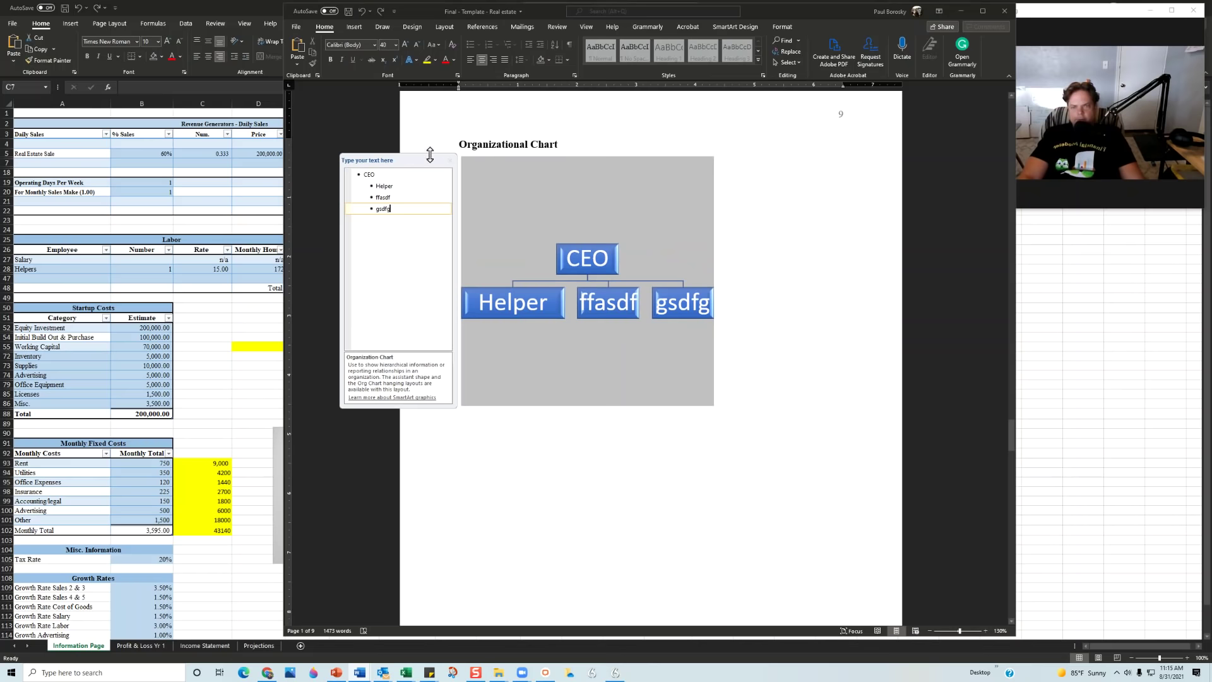
left_click(361, 11)
left_click(361, 10)
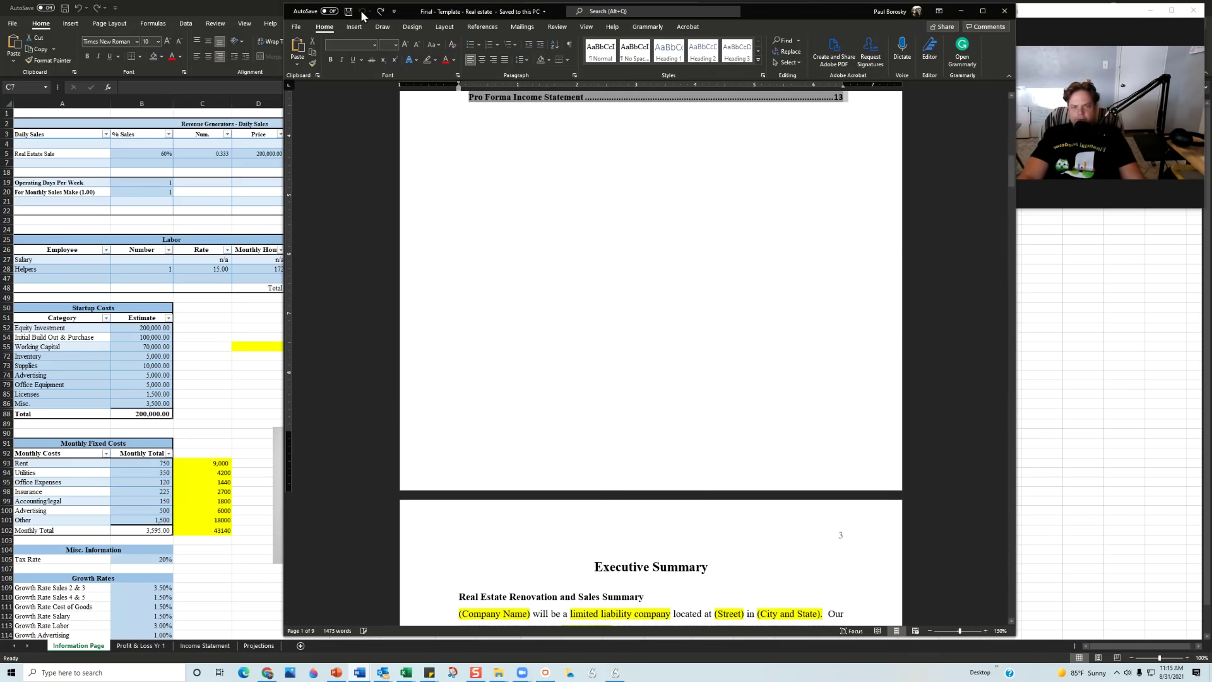
scroll(664, 306, "down", 20)
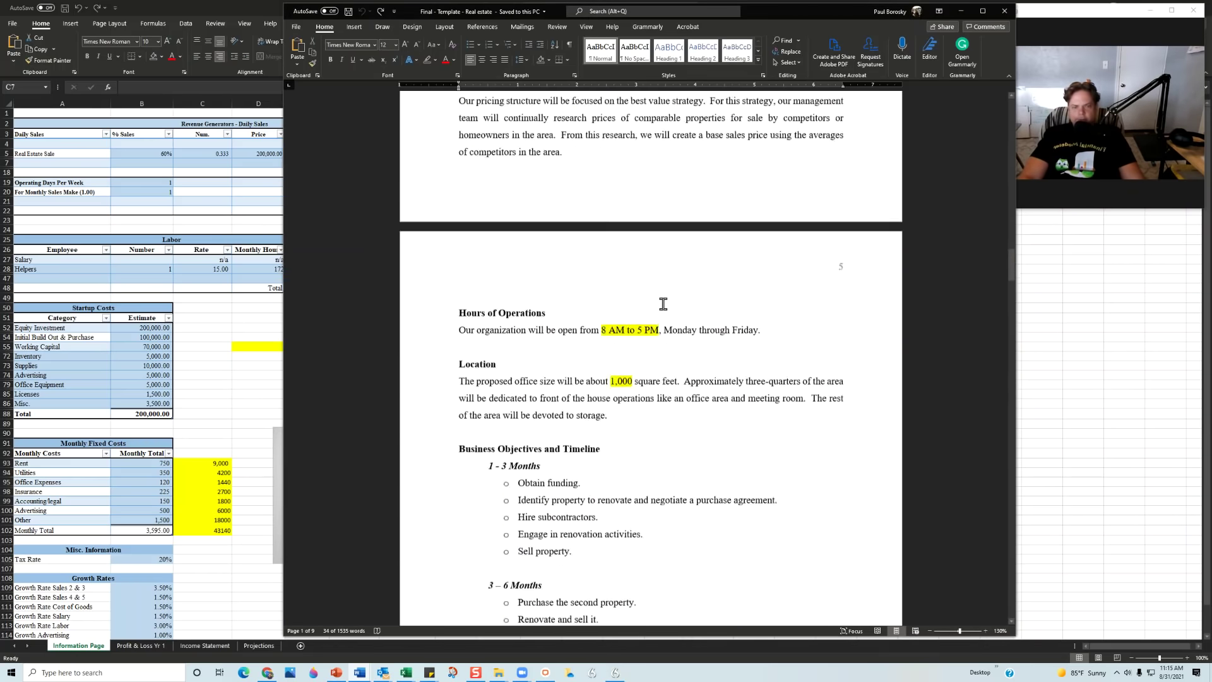
scroll(663, 304, "down", 20)
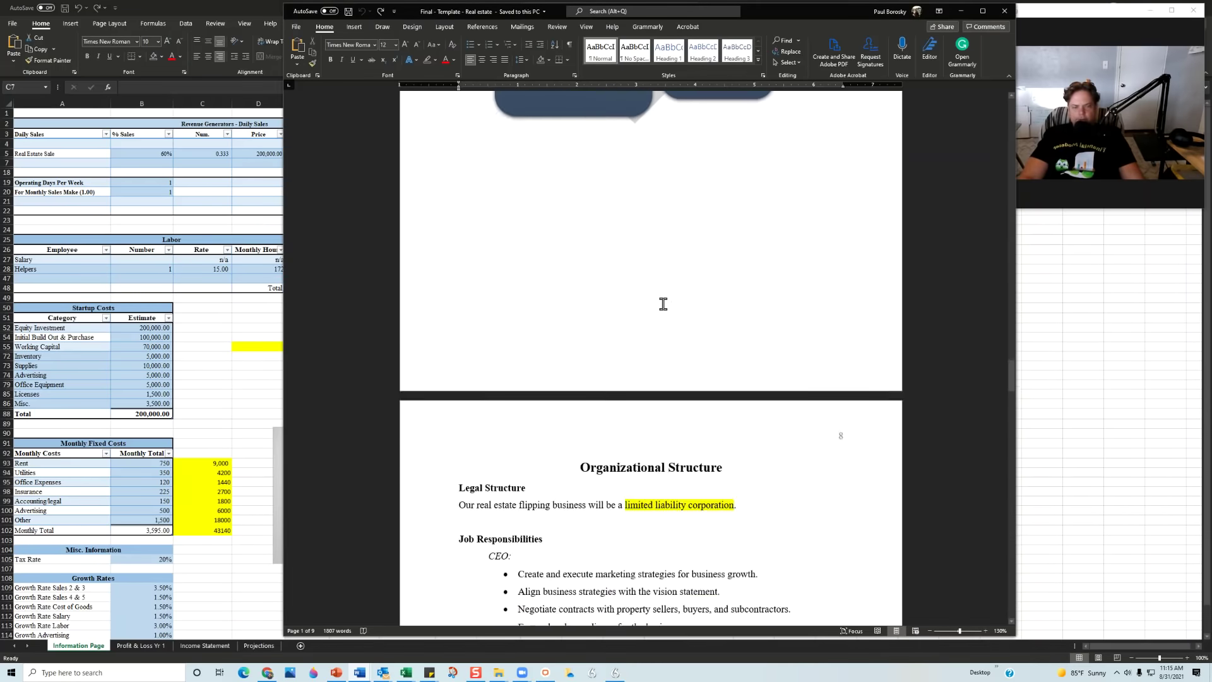
scroll(663, 304, "down", 6)
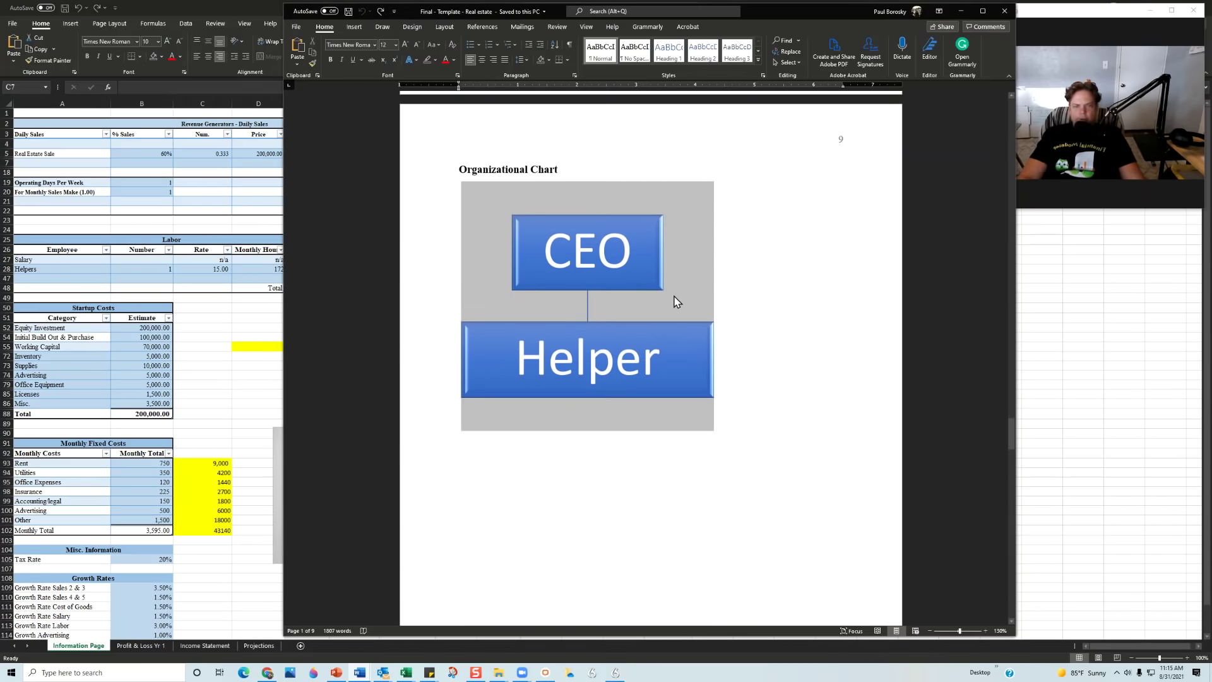
Review the Marketing, Funding Request and Financial Projections sections, including the quarterly profit and loss and pro forma income statement tables.
scroll(663, 304, "down", 12)
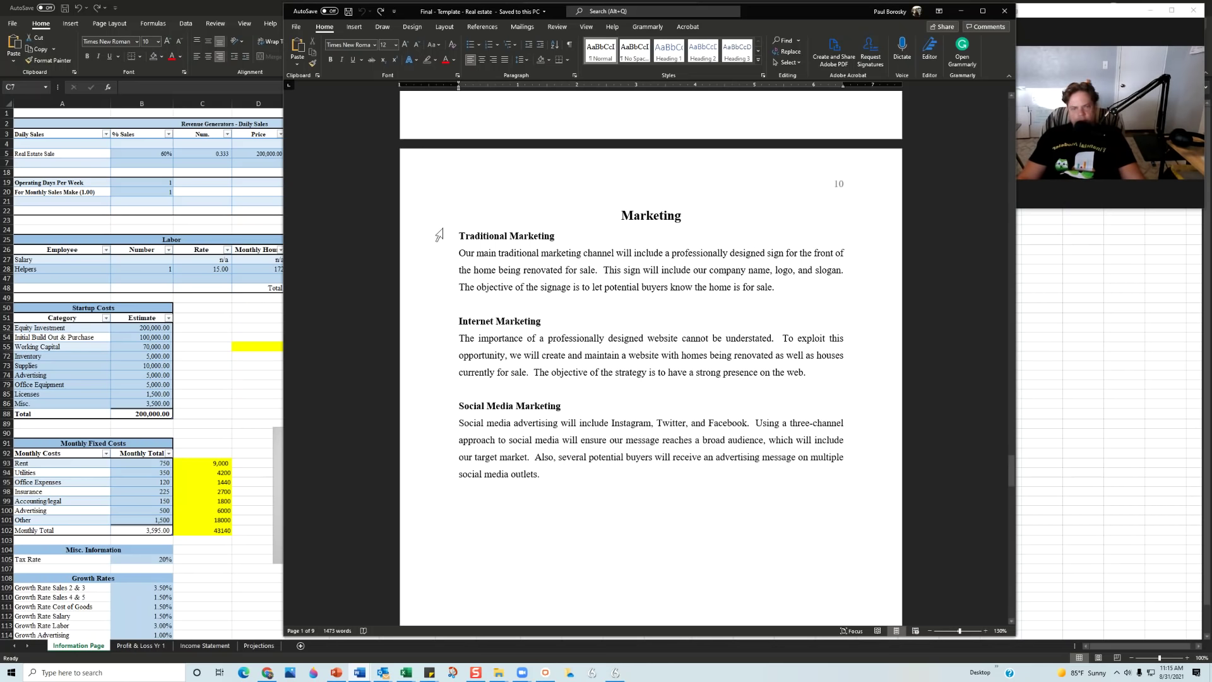
scroll(576, 407, "down", 9)
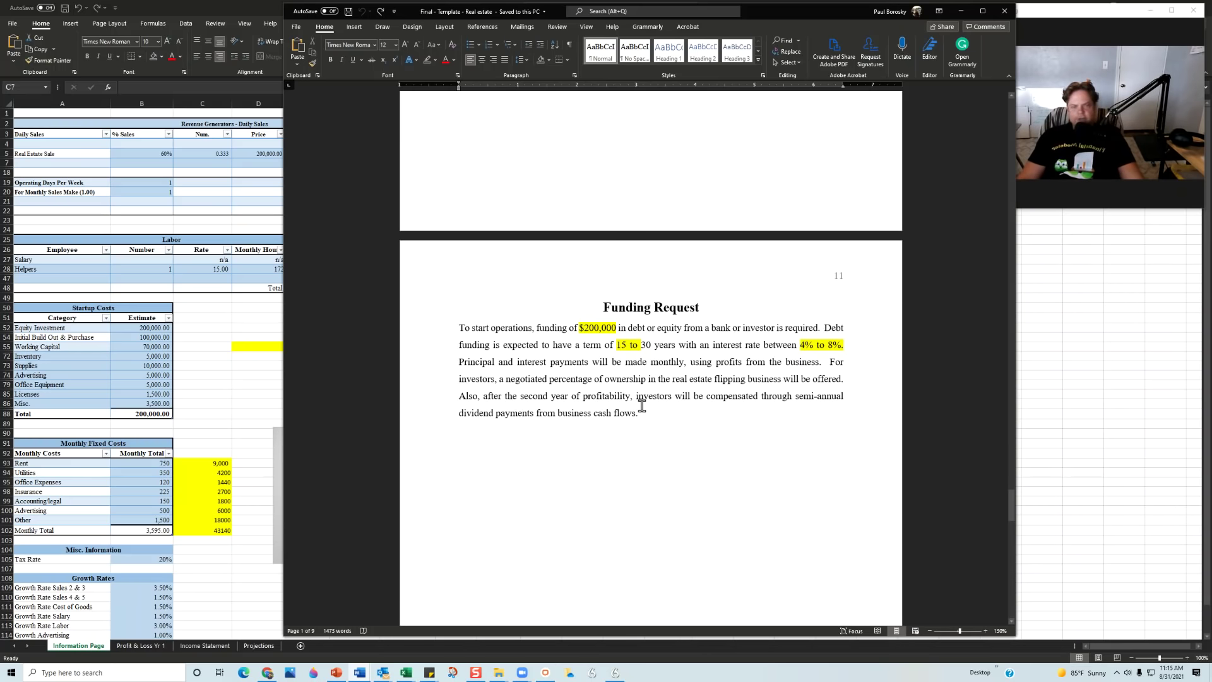
scroll(641, 406, "down", 12)
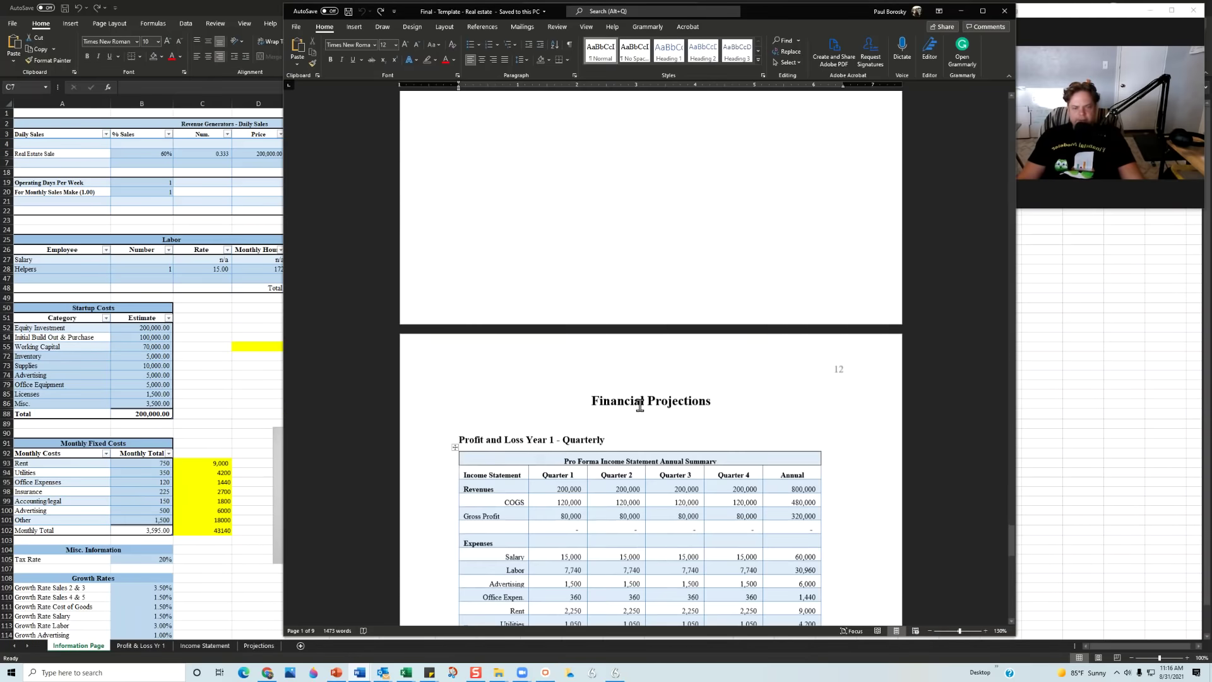
scroll(640, 406, "down", 3)
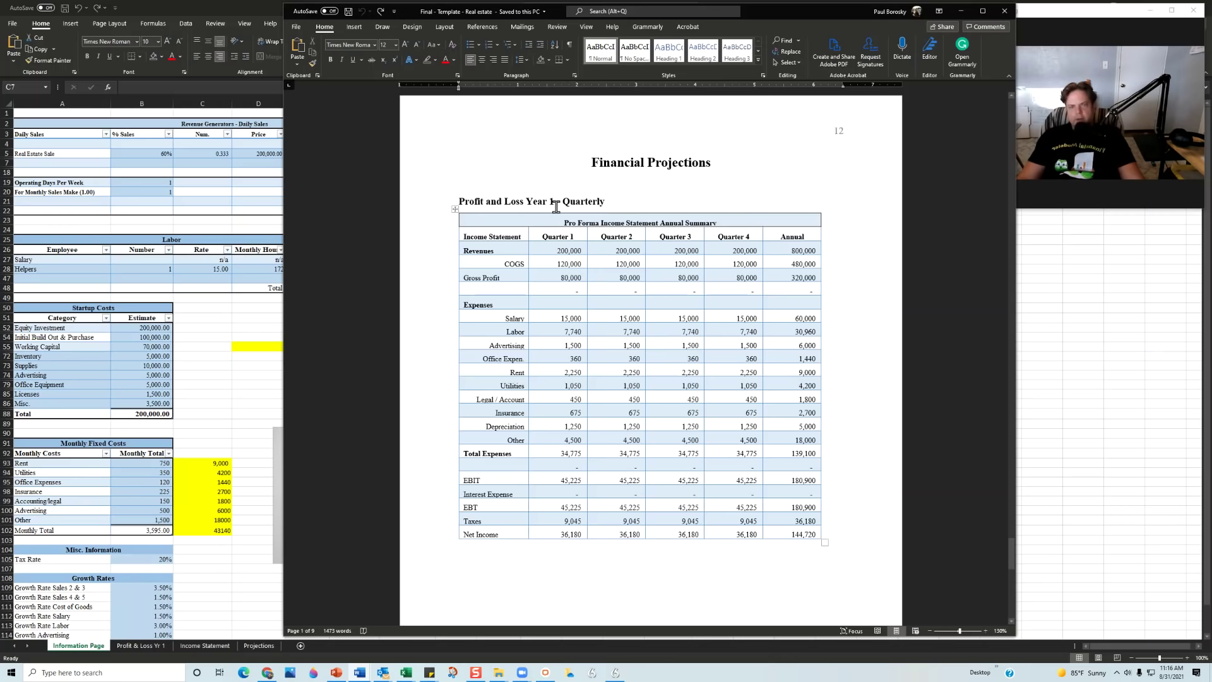
scroll(672, 322, "down", 3)
scroll(673, 323, "down", 5)
scroll(542, 305, "down", 1)
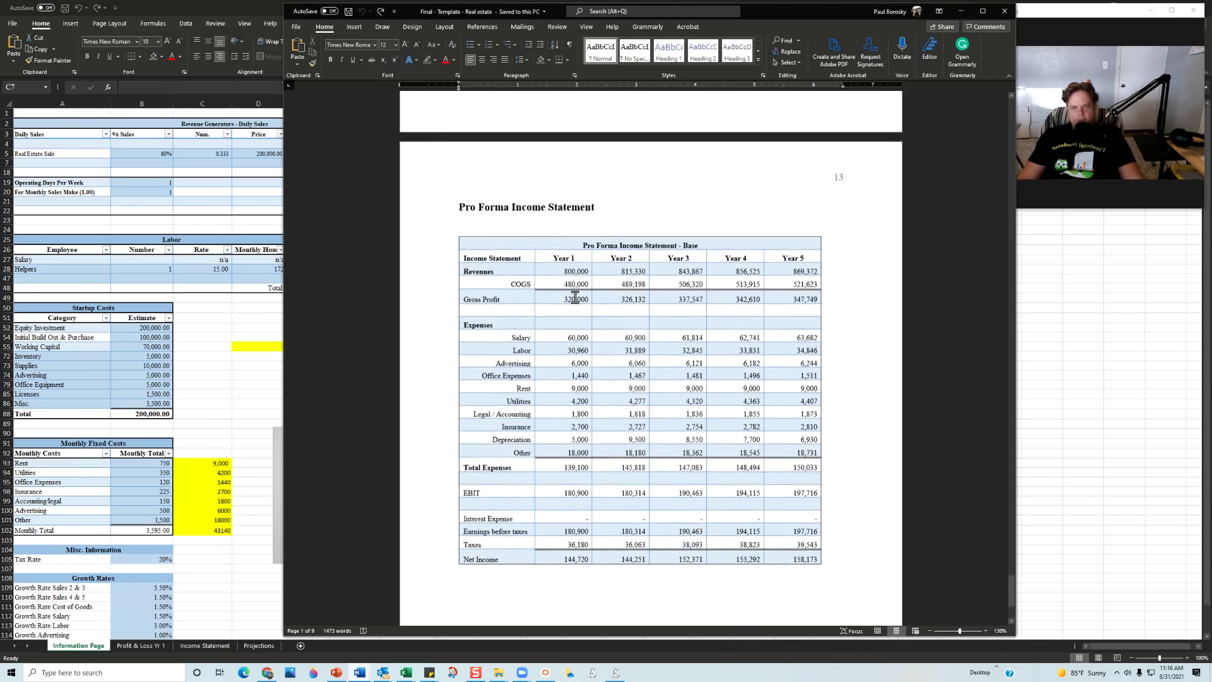
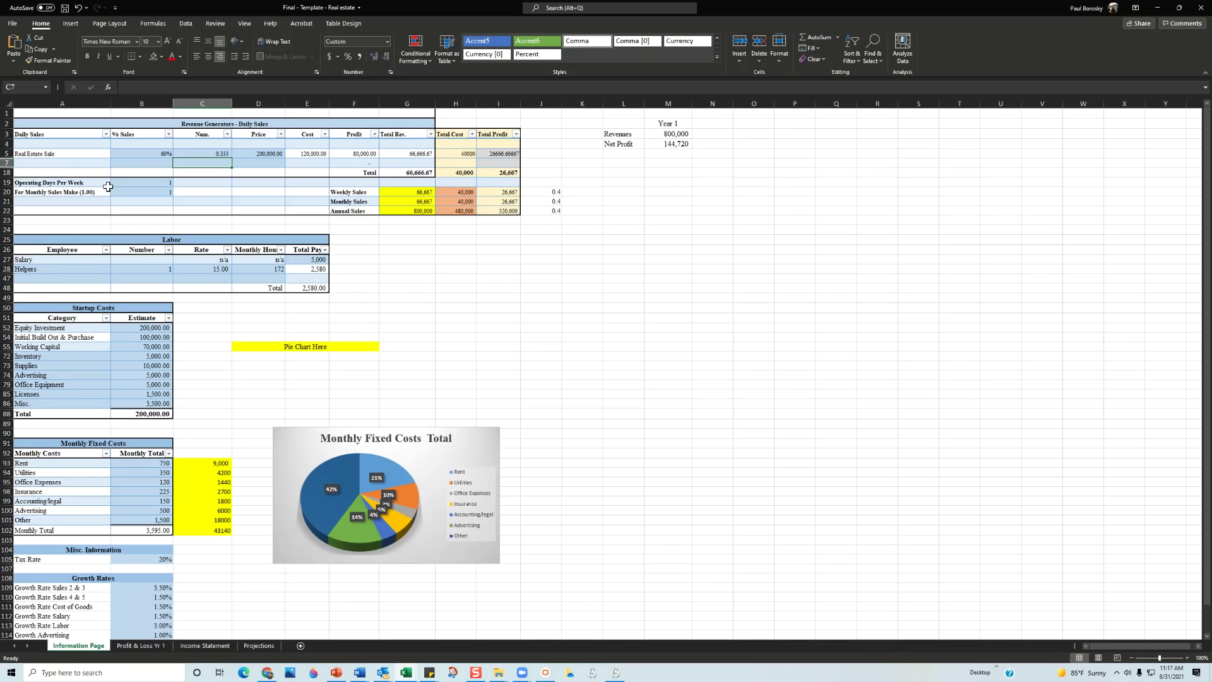
Change the revenue table's title on the Excel workbook's Information Page sheet to "Revenue Generators - Quarterly Sales".
left_click(101, 154)
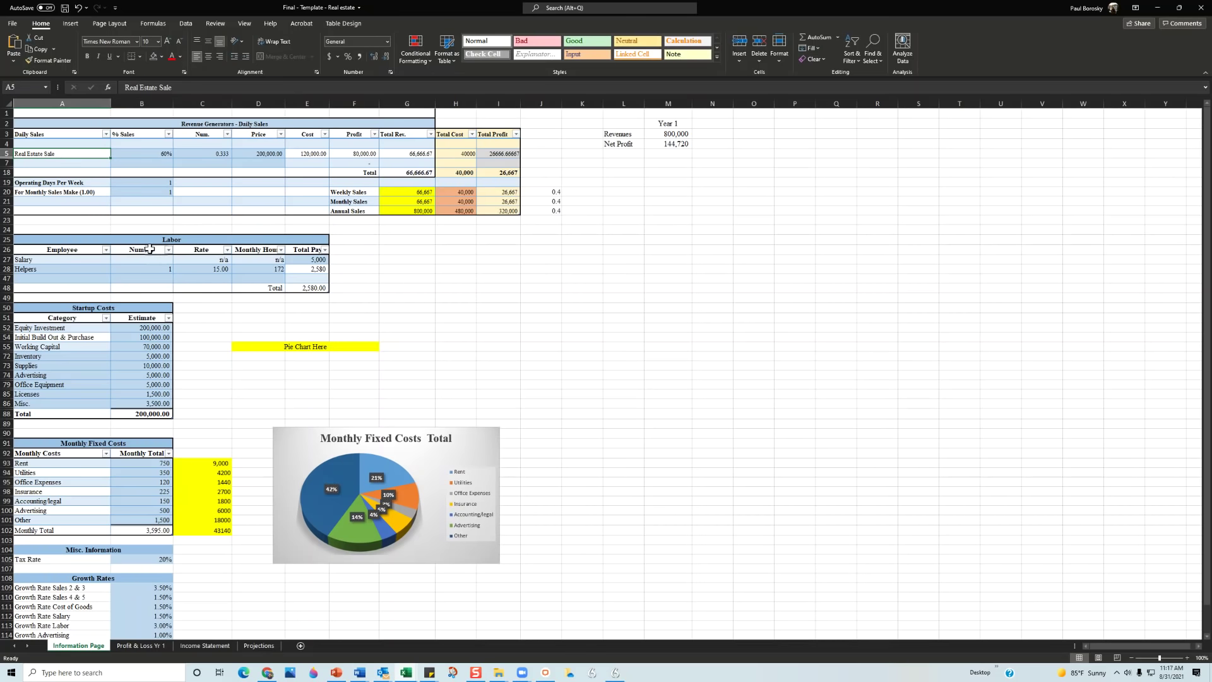
left_click(260, 124)
left_click(192, 89)
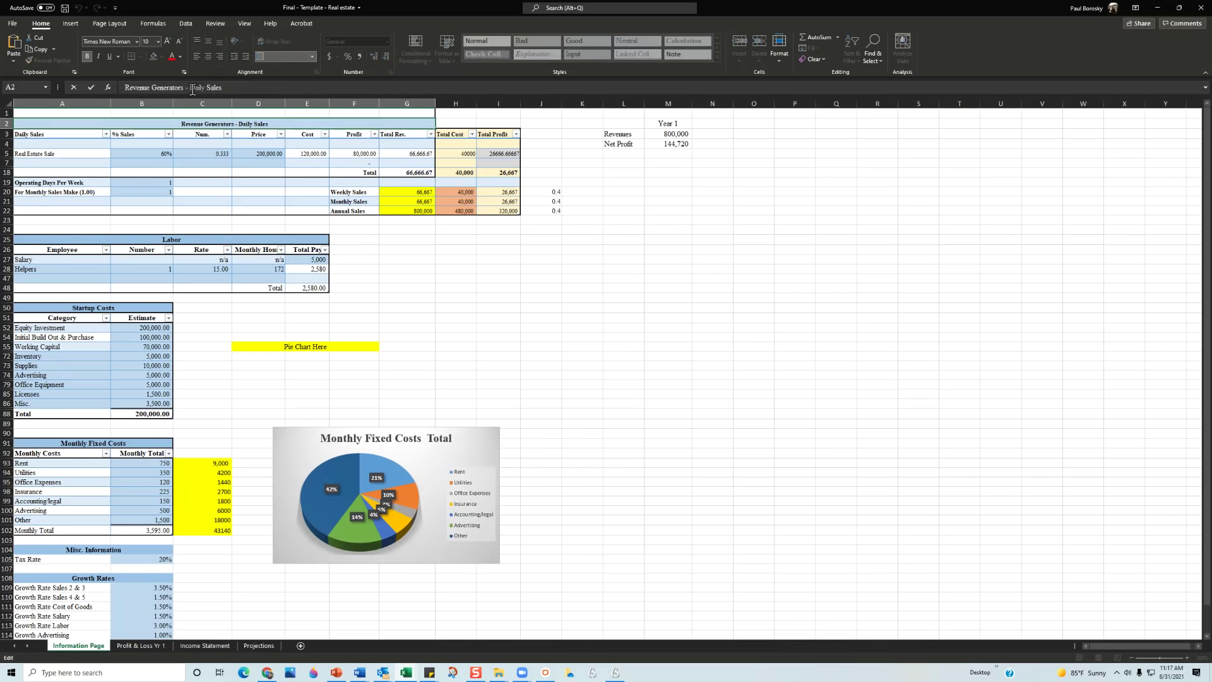
key("Delete")
key("Delete")
key("Delete")
key("Delete")
key("Delete")
key("Delete")
type("Quarterly")
key("Return")
Examine the Real Estate Sale row's name, sales percentage and number of sales in the revenue table.
left_click(194, 194)
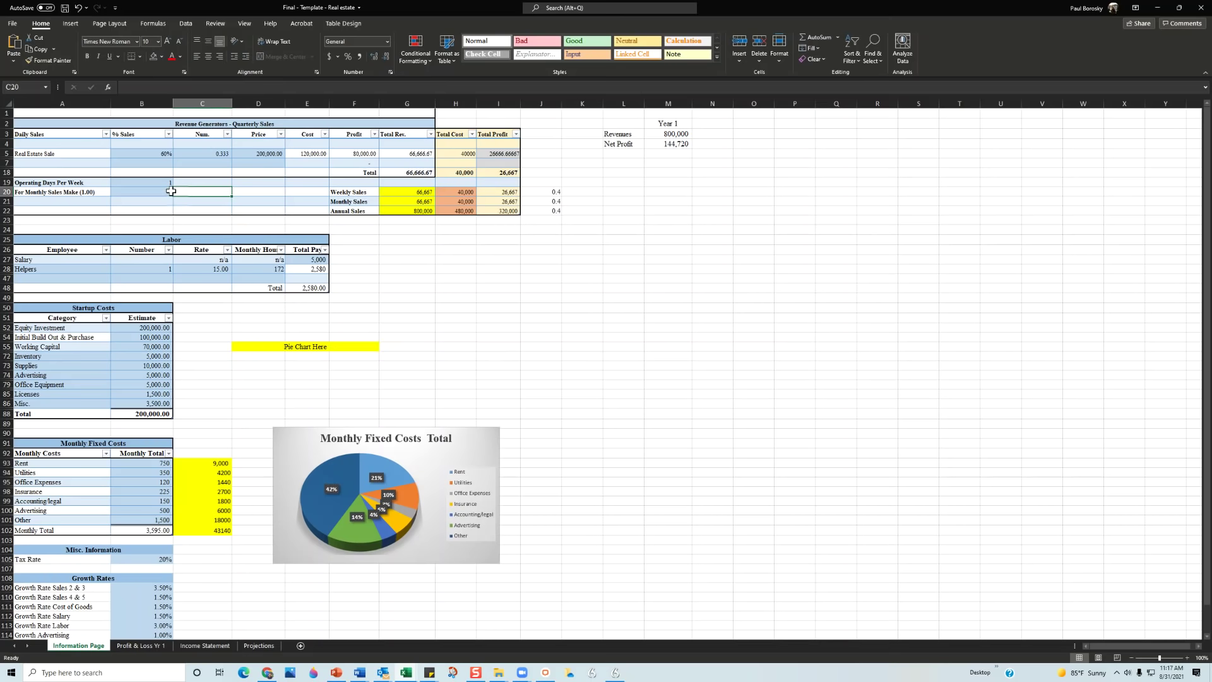
left_click(224, 156)
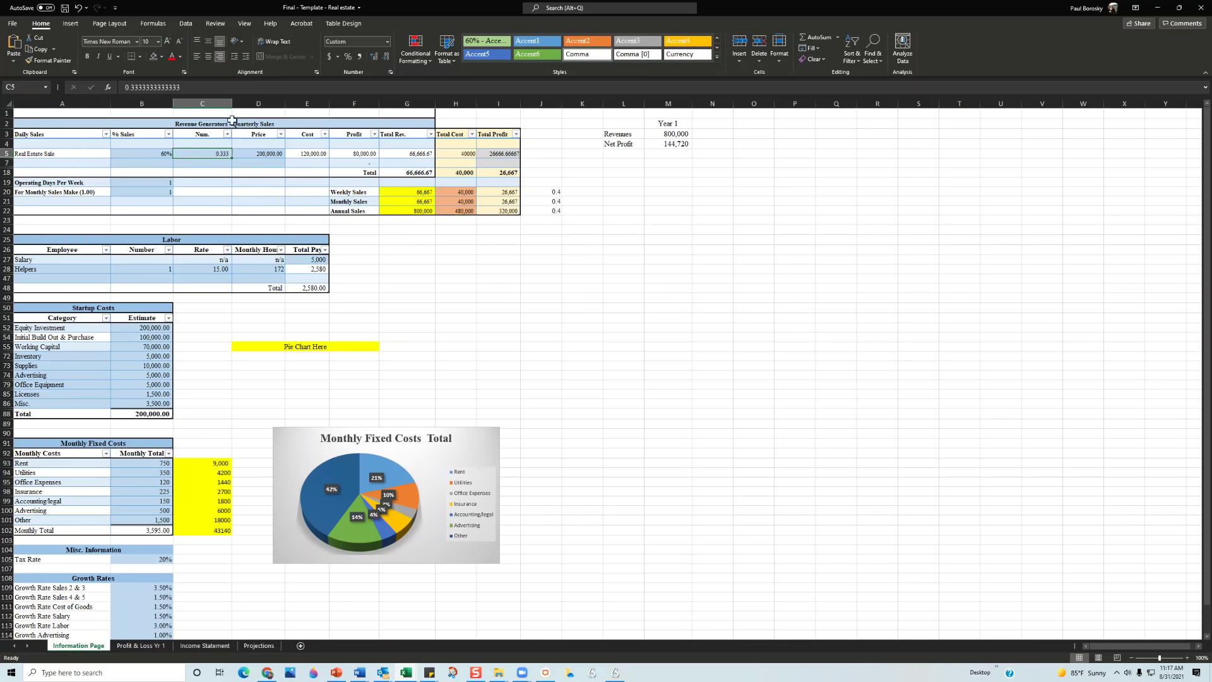
left_click(51, 157)
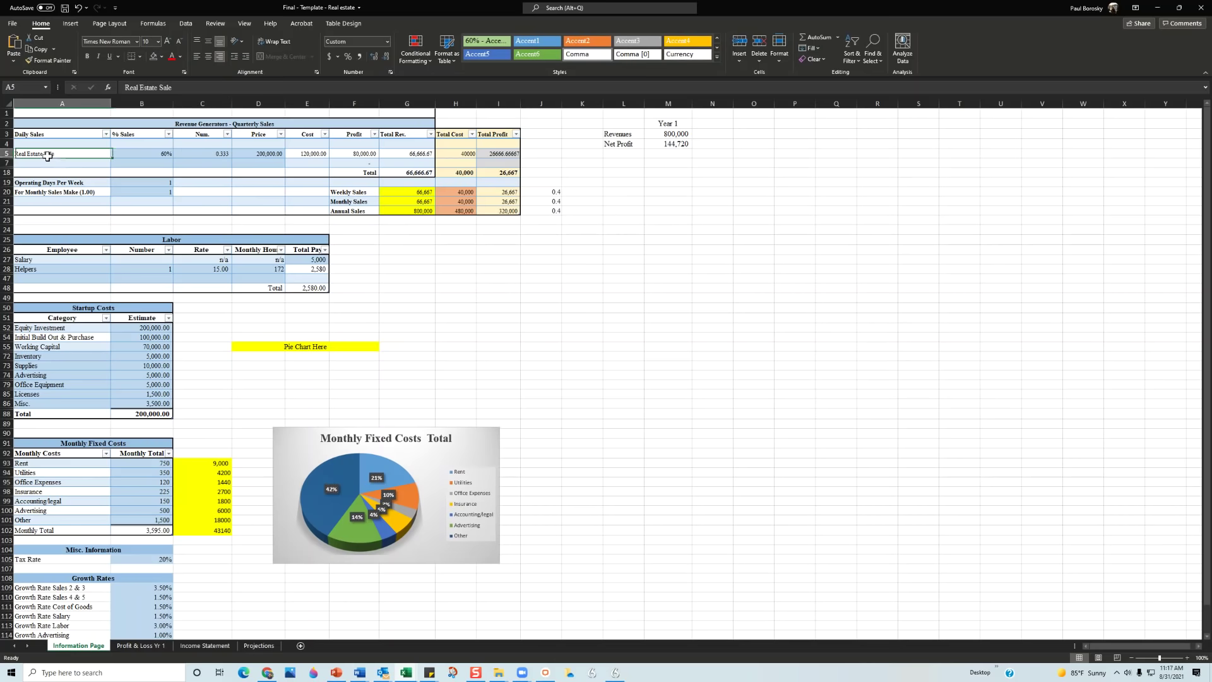
left_click(153, 157)
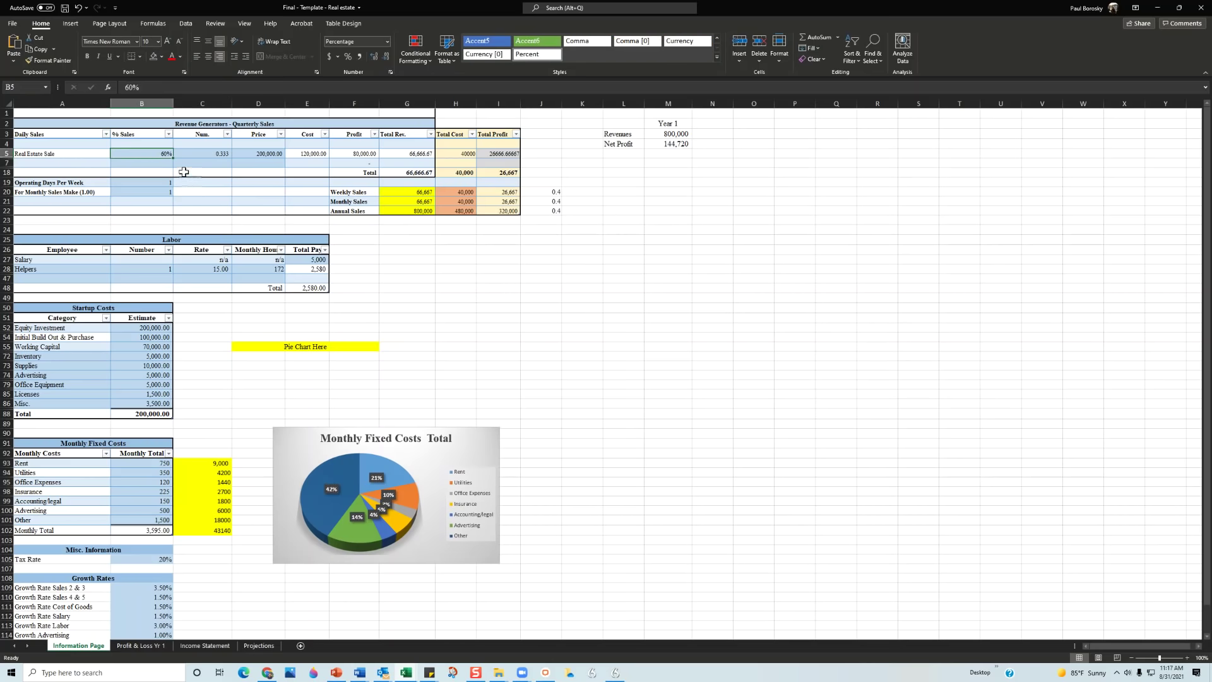
left_click(213, 153)
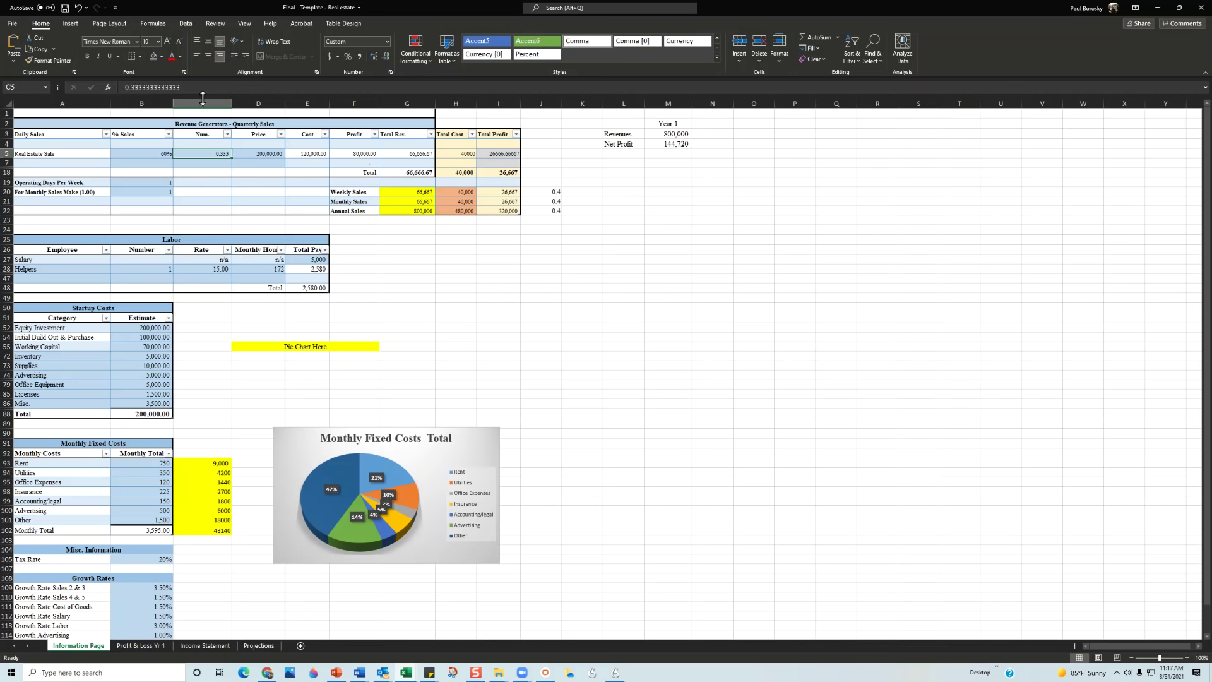
left_click(246, 229)
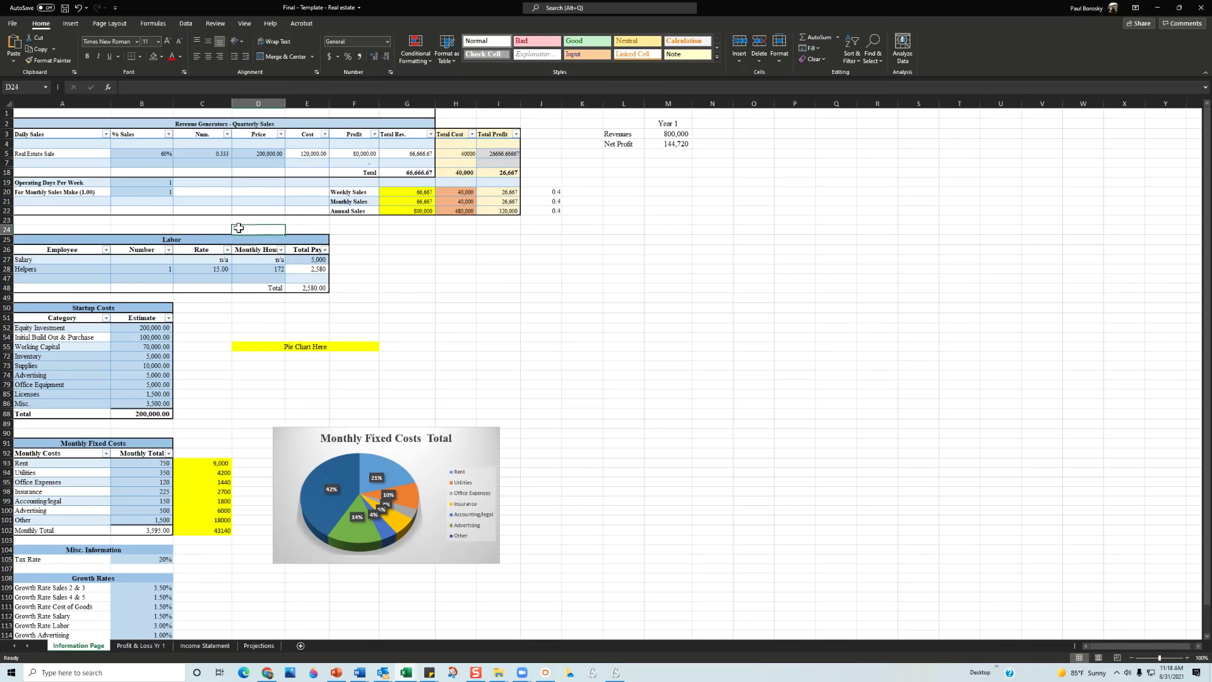
Try .6666666 and 1 as the Real Estate Sale number in cell C5.
left_click(203, 150)
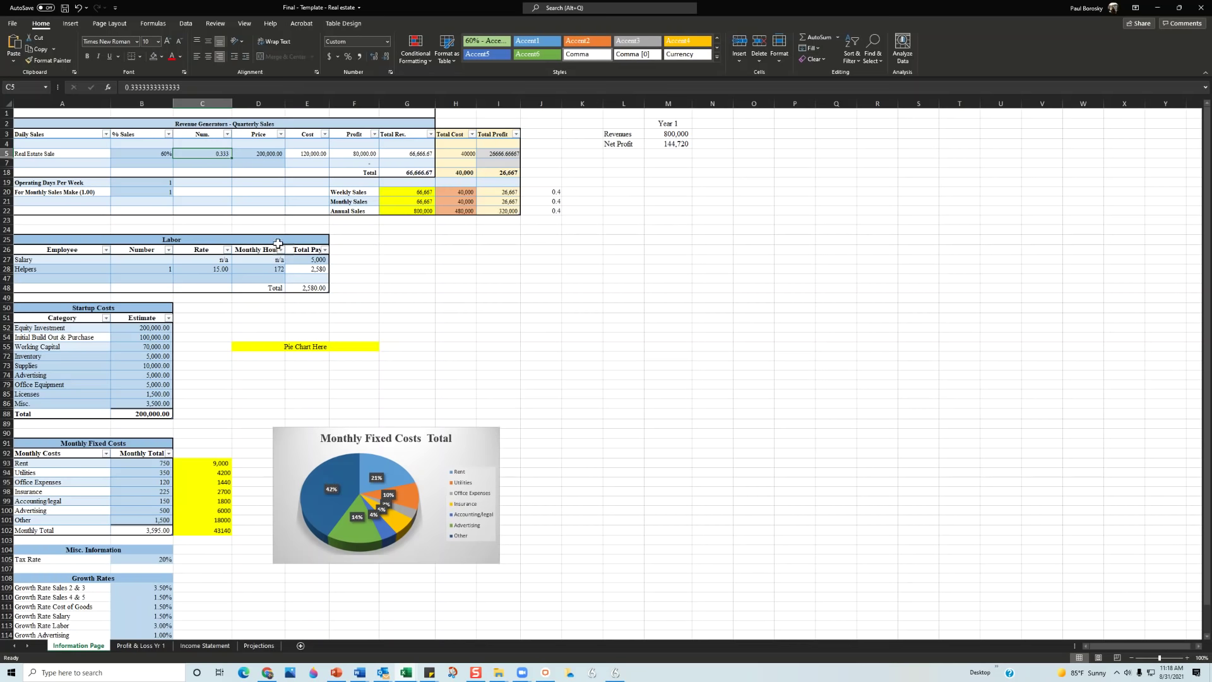
type(".6666666")
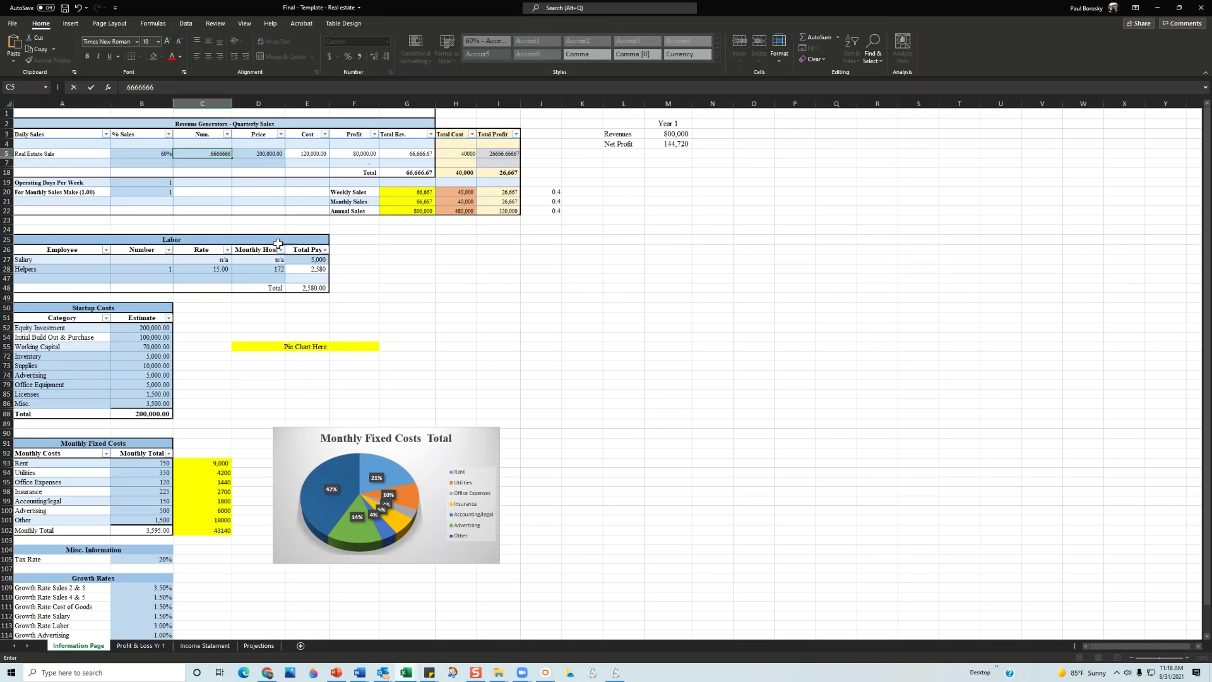
key("Return")
left_click(210, 155)
type("1")
key("Return")
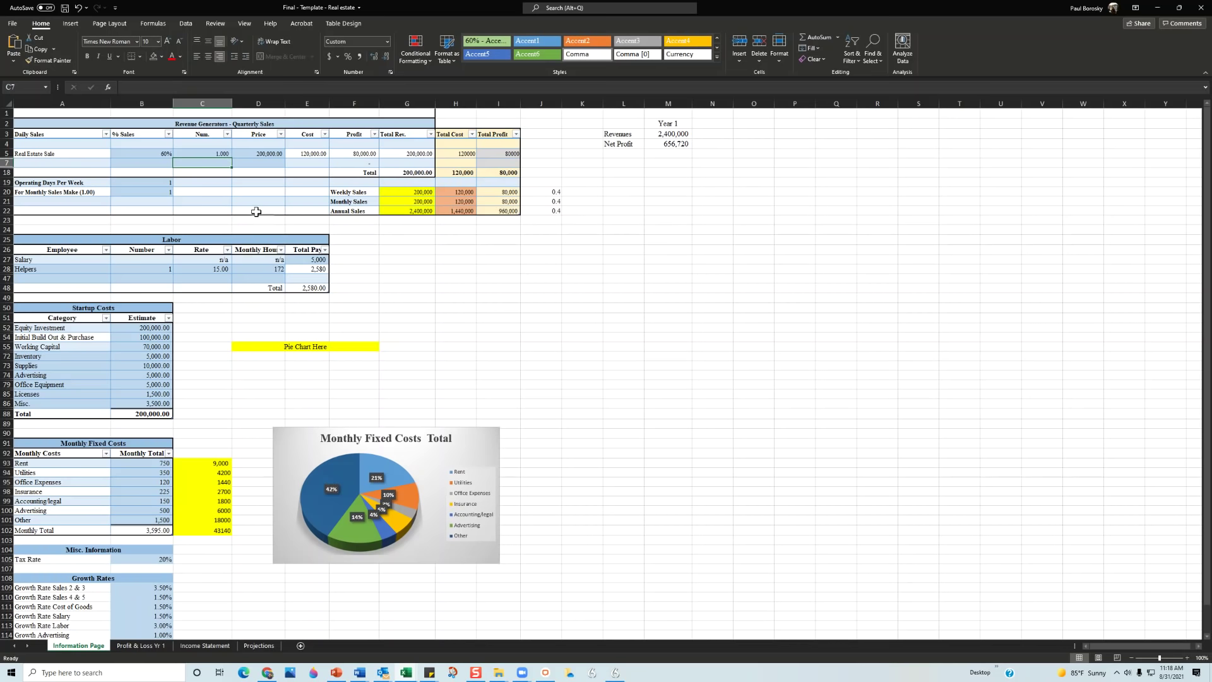
Compare the revenue projections with the Real Estate Sale number set to .33333, .66666 and 1 in turn.
key("Up")
type(".33333")
key("Return")
key("Up")
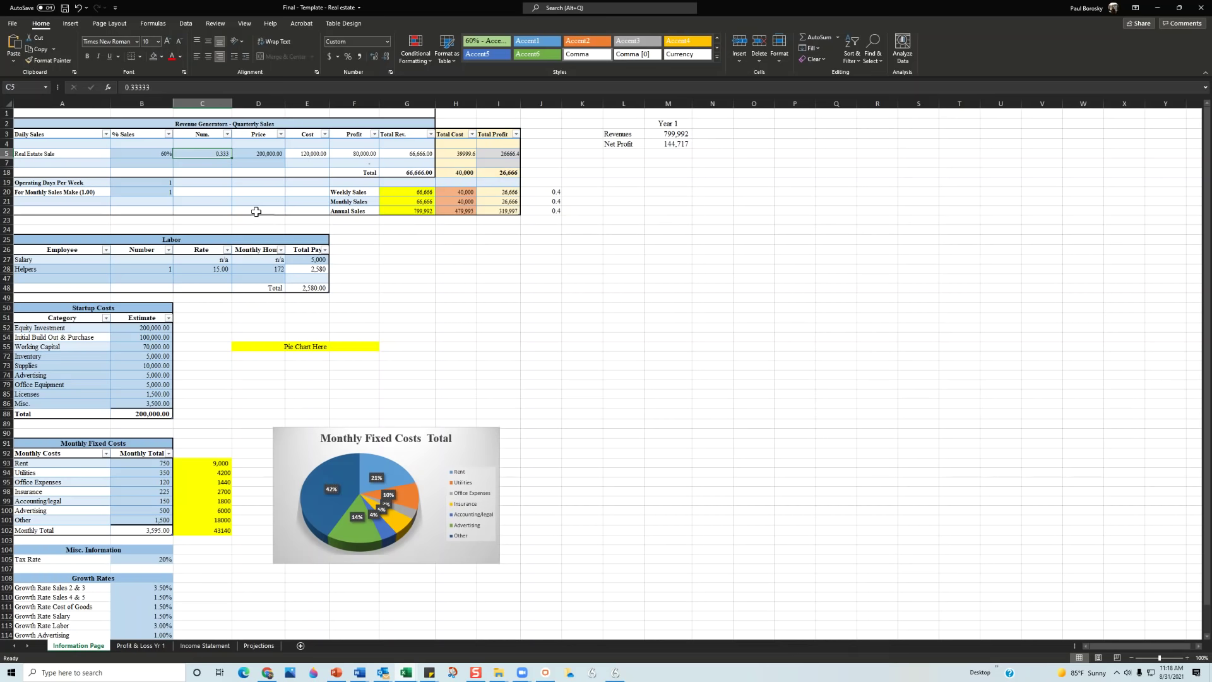
type(".66666")
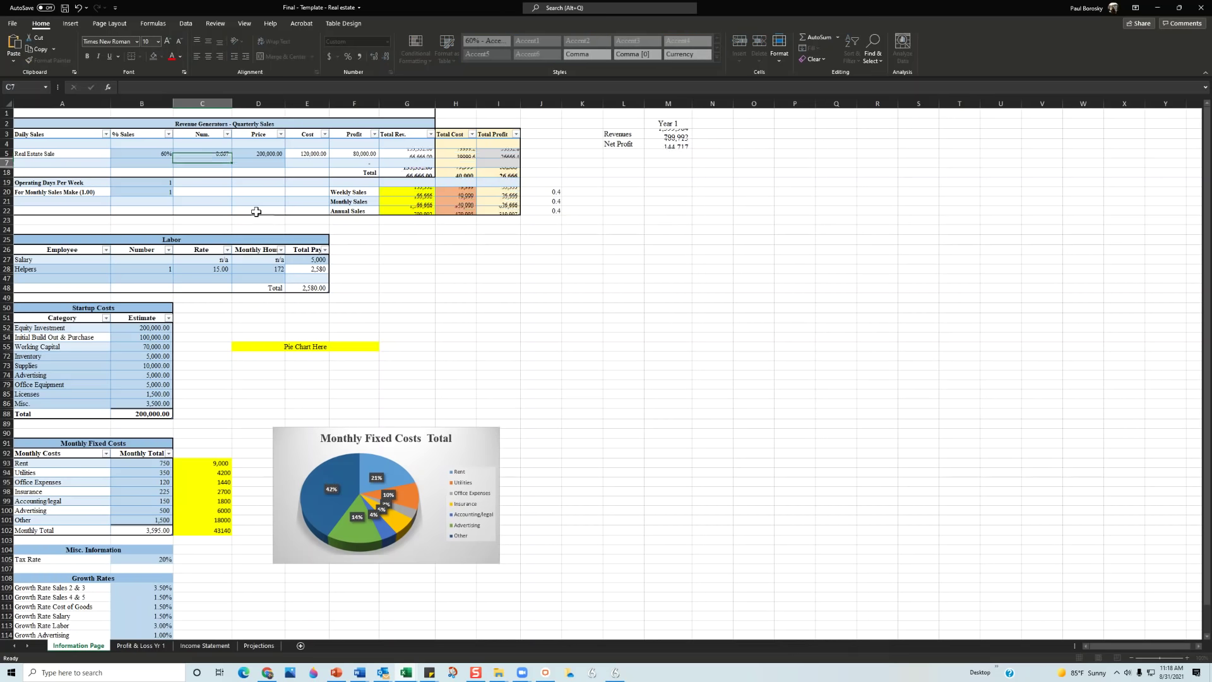
key("ctrl+Return")
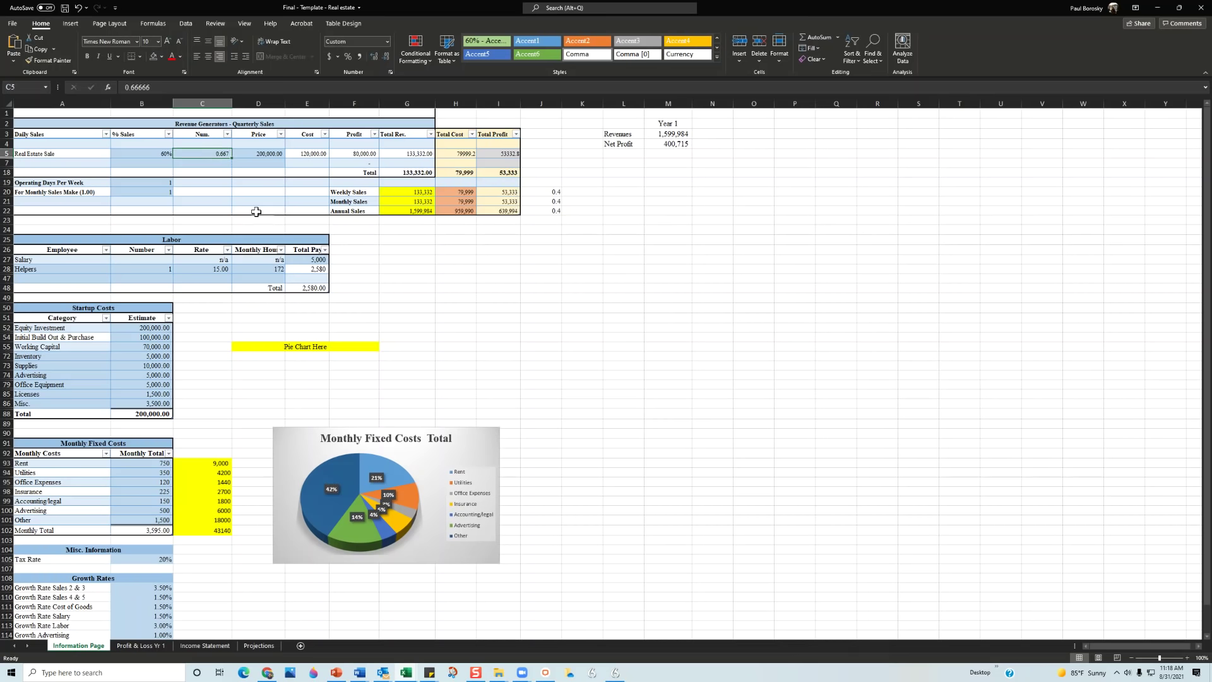
type("1")
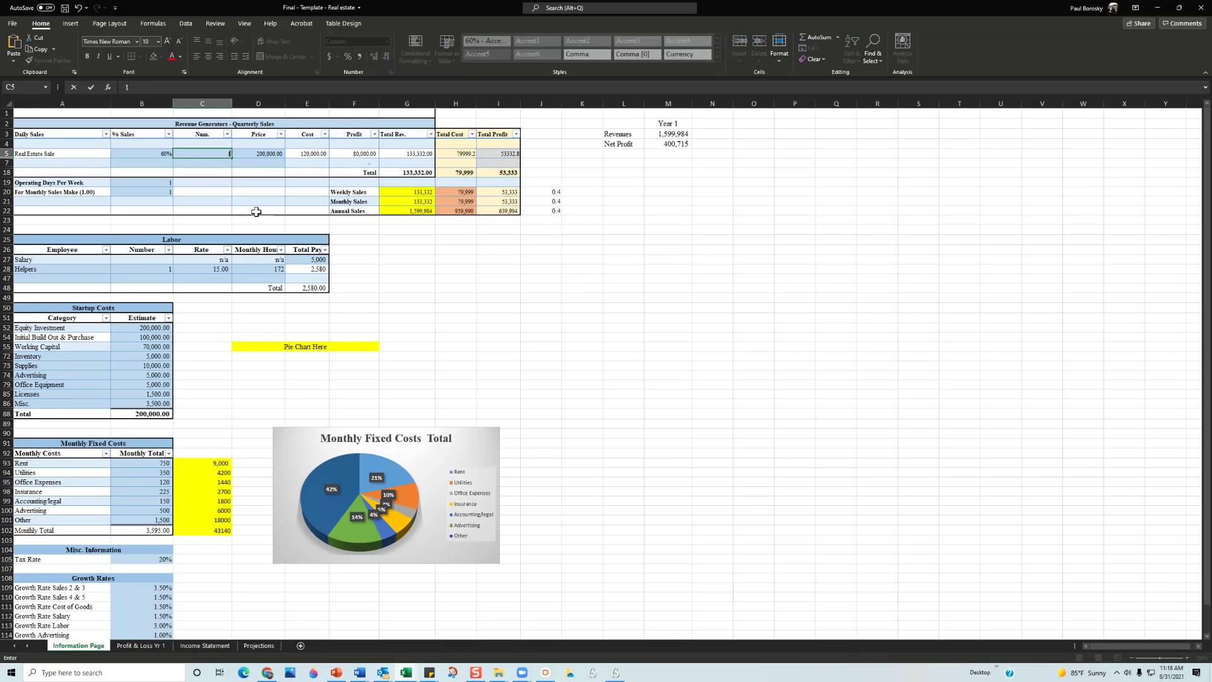
key("Return")
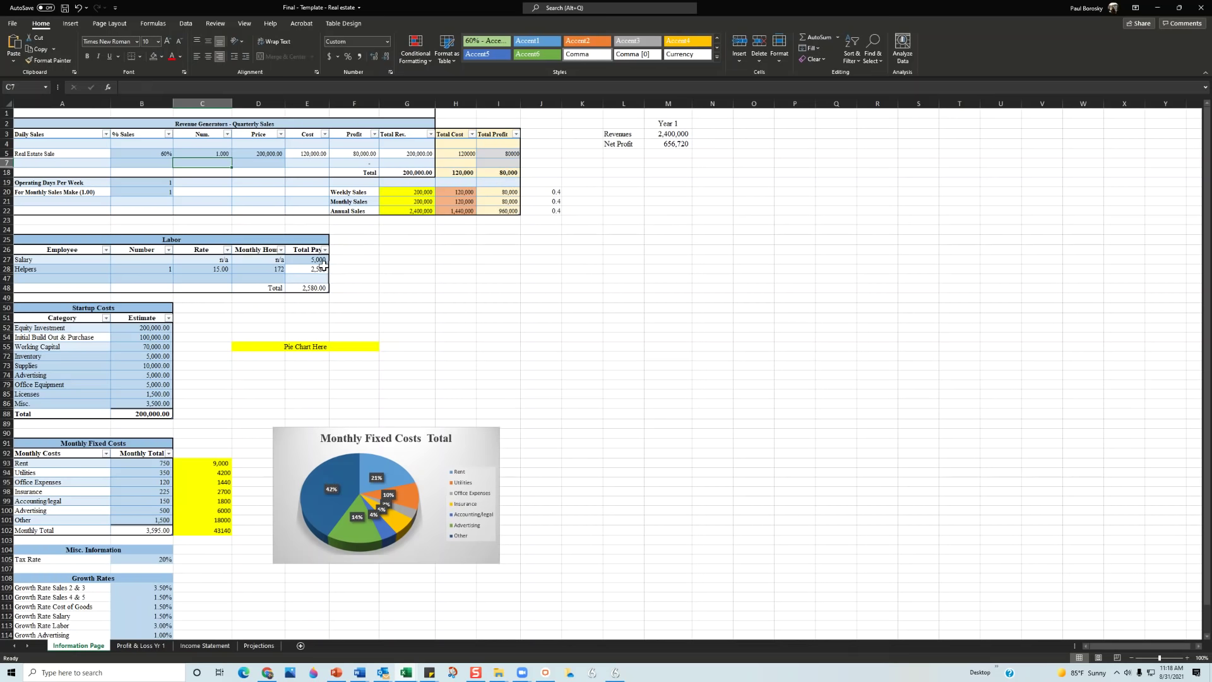
Set the Real Estate Sale number in cell C5 to .333333.
key("Up")
type("3333")
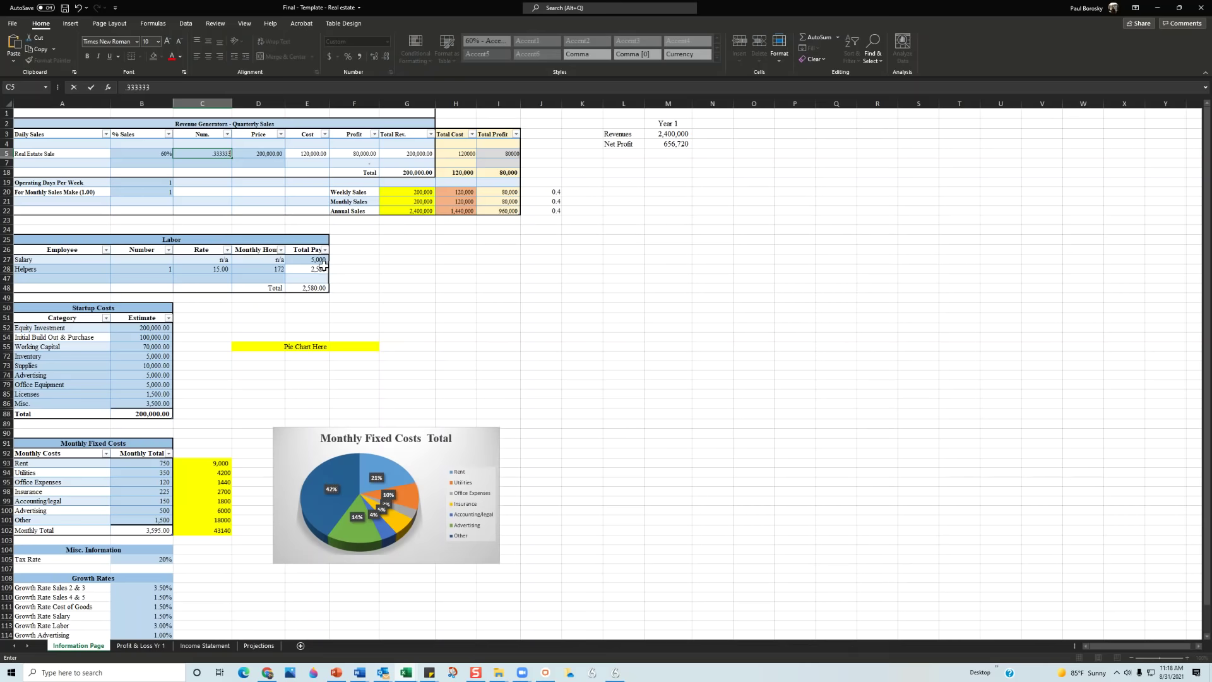
type("33")
key("Return")
left_click(391, 327)
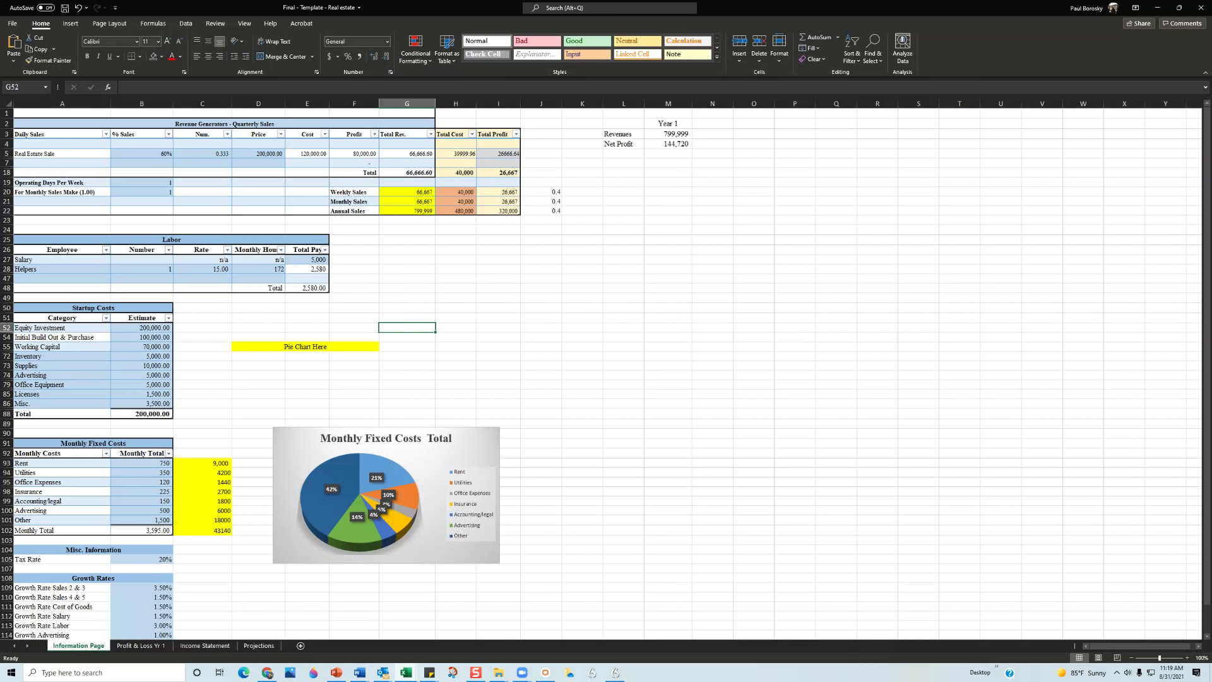
Switch to the browser and view the Real Estate Flipping Business Plan Template page.
key("alt+Tab")
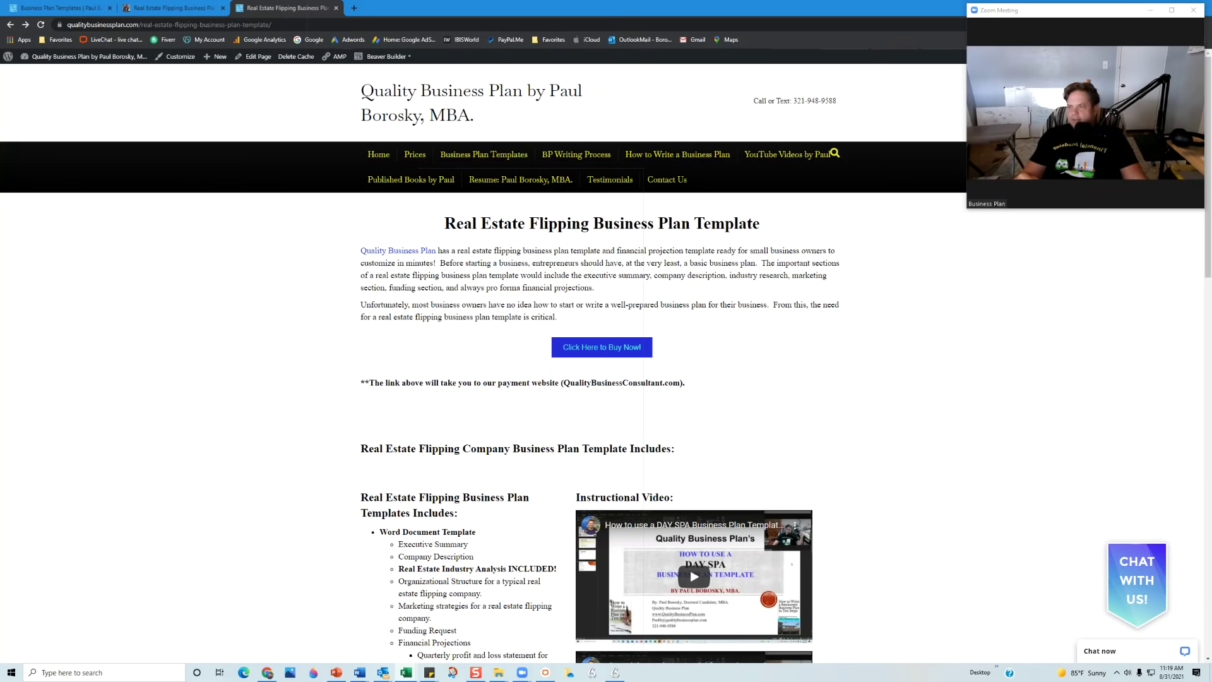
mouse_move(88, 56)
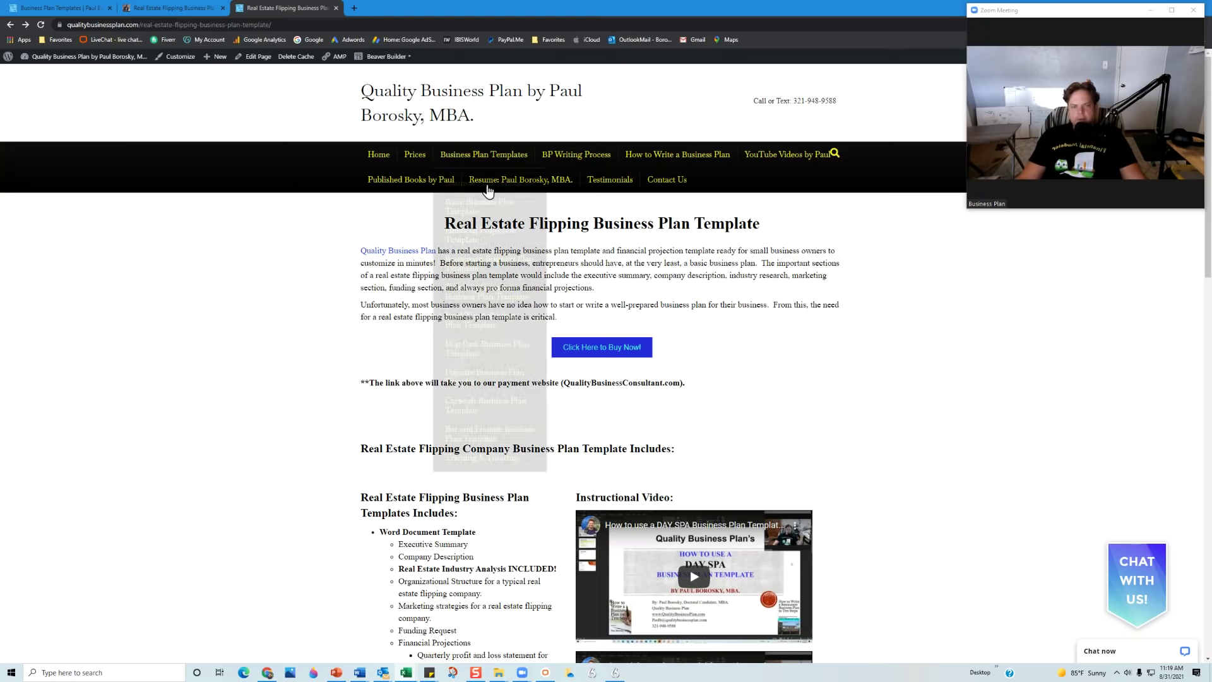
Open the template's purchase page from the Buy Now link, review the product listing, and return to the template page.
left_click(599, 354)
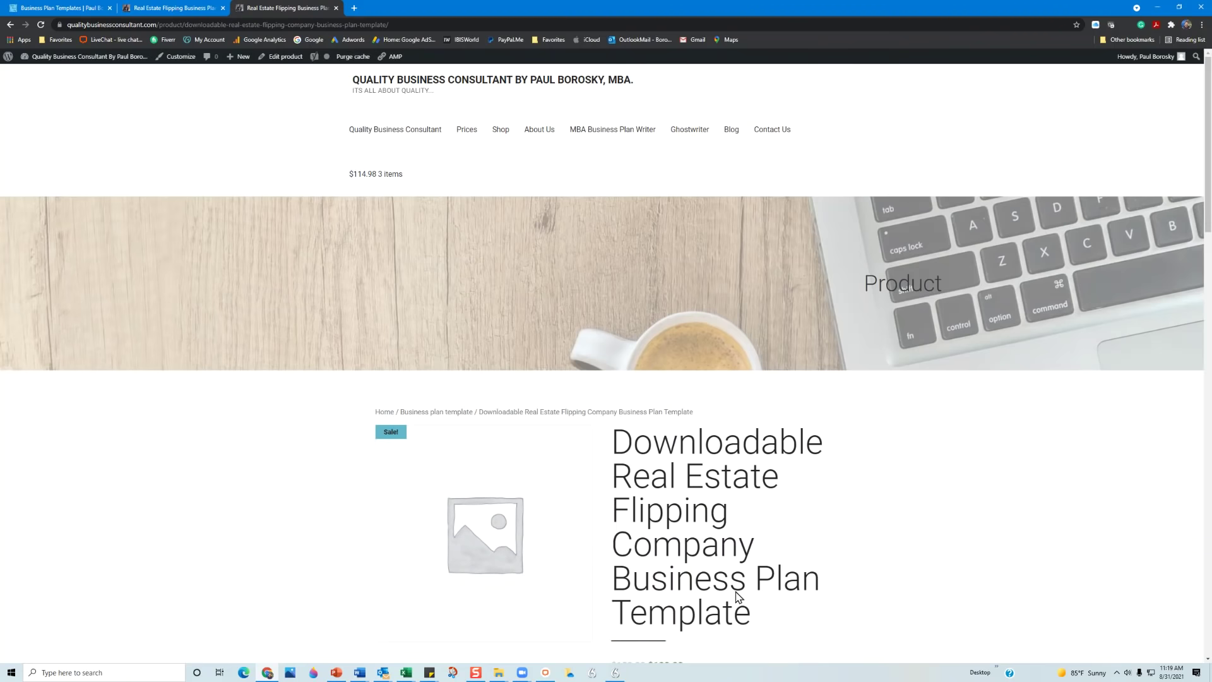
scroll(645, 505, "down", 5)
scroll(644, 480, "up", 5)
left_click(10, 25)
Shrink the browser window off full screen, switch to the PowerPoint presentation, and display the Summary slide.
left_click_drag(300, 8, 603, 74)
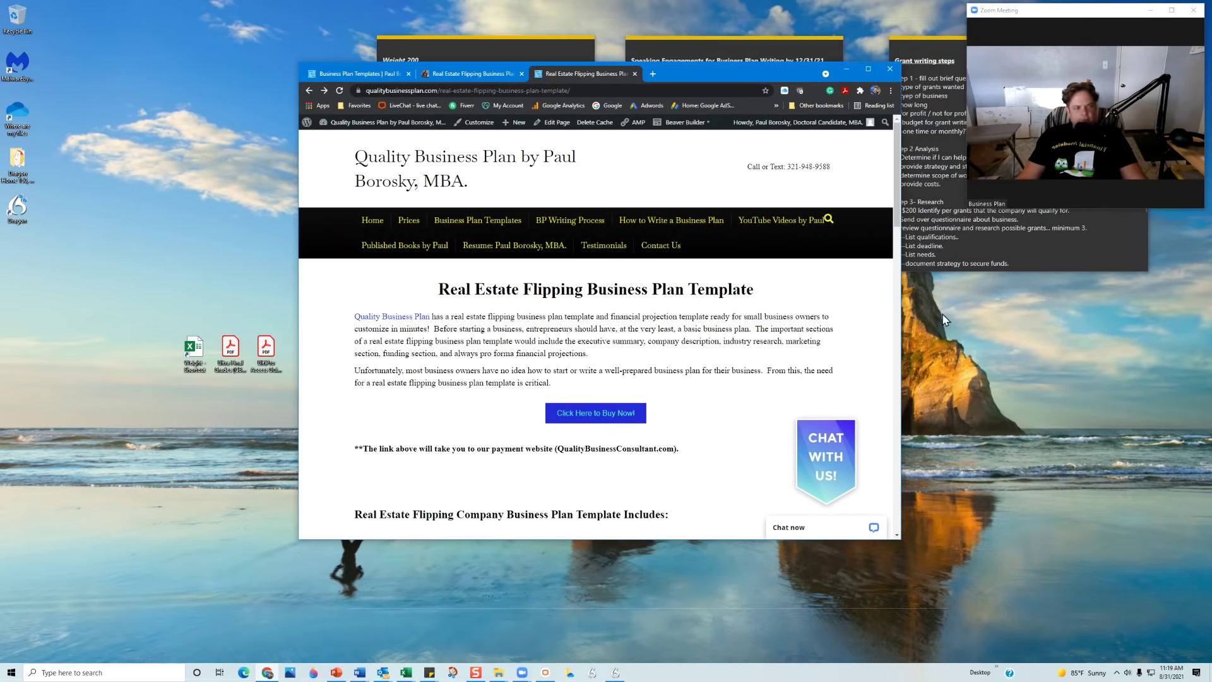
left_click(386, 673)
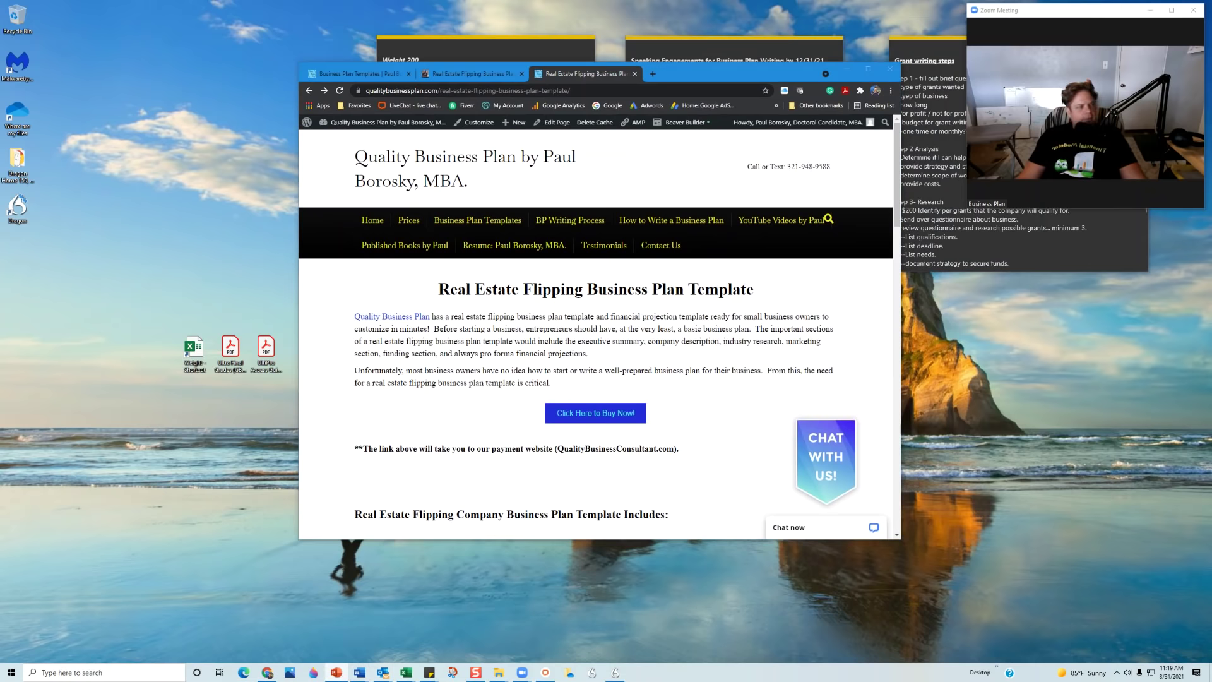
double_click(555, 2)
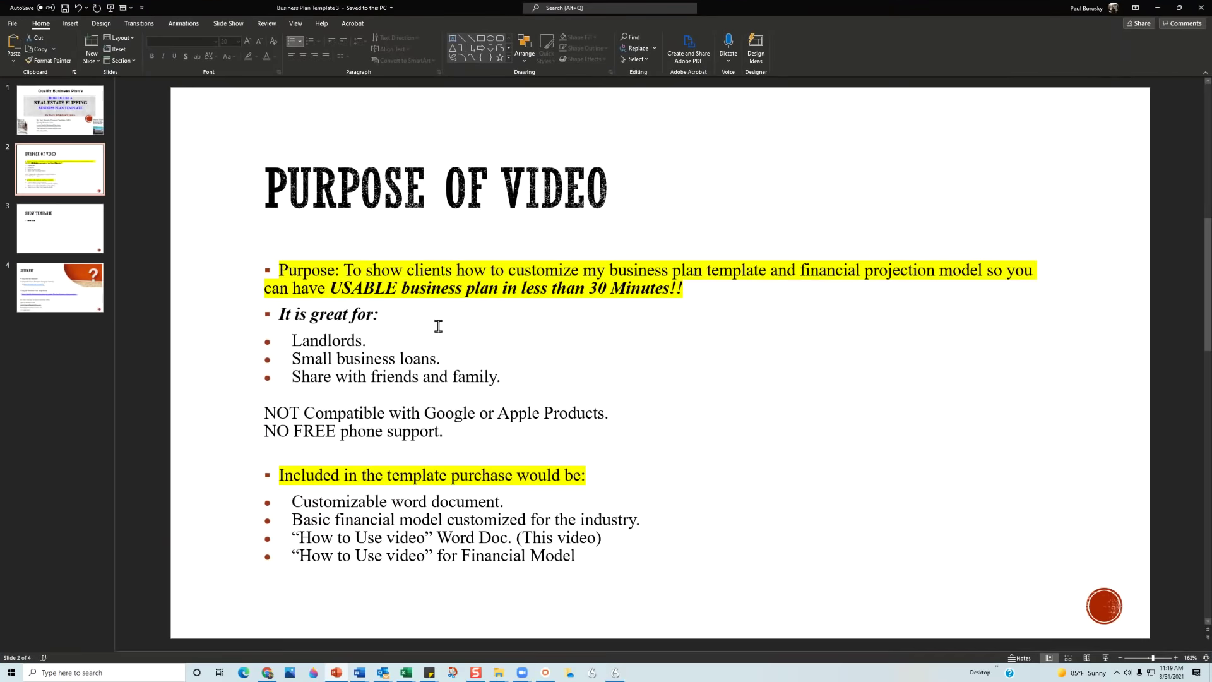
left_click(30, 281)
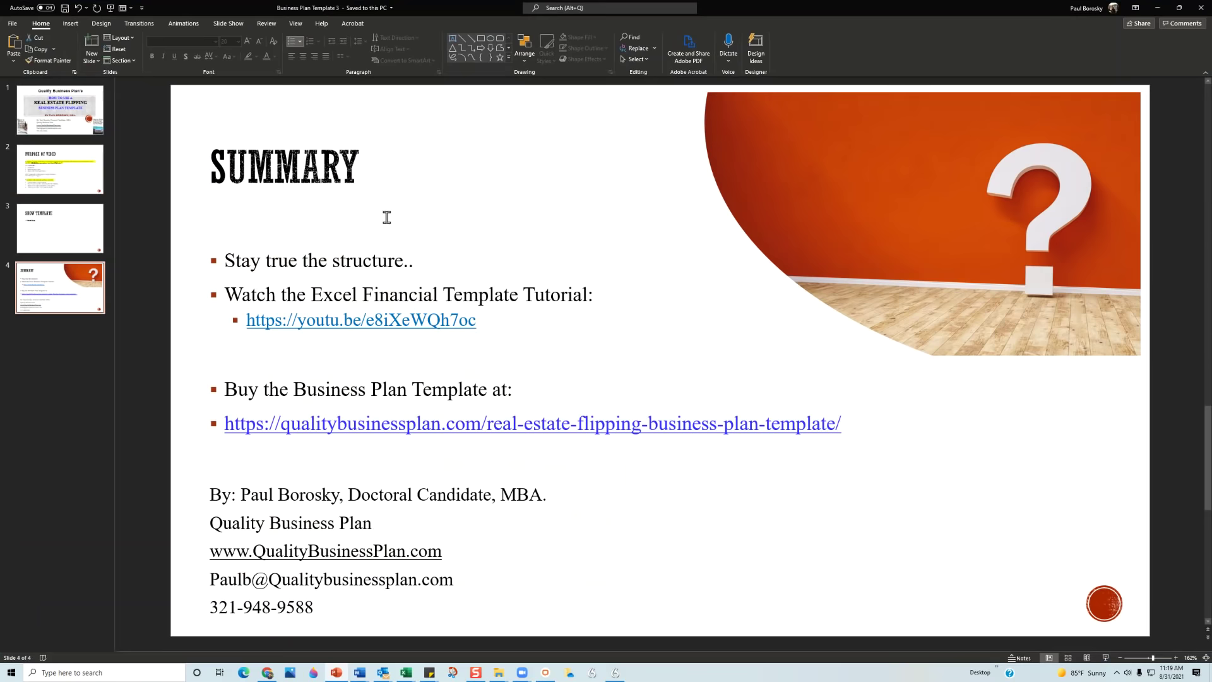
left_click(364, 212)
left_click(452, 182)
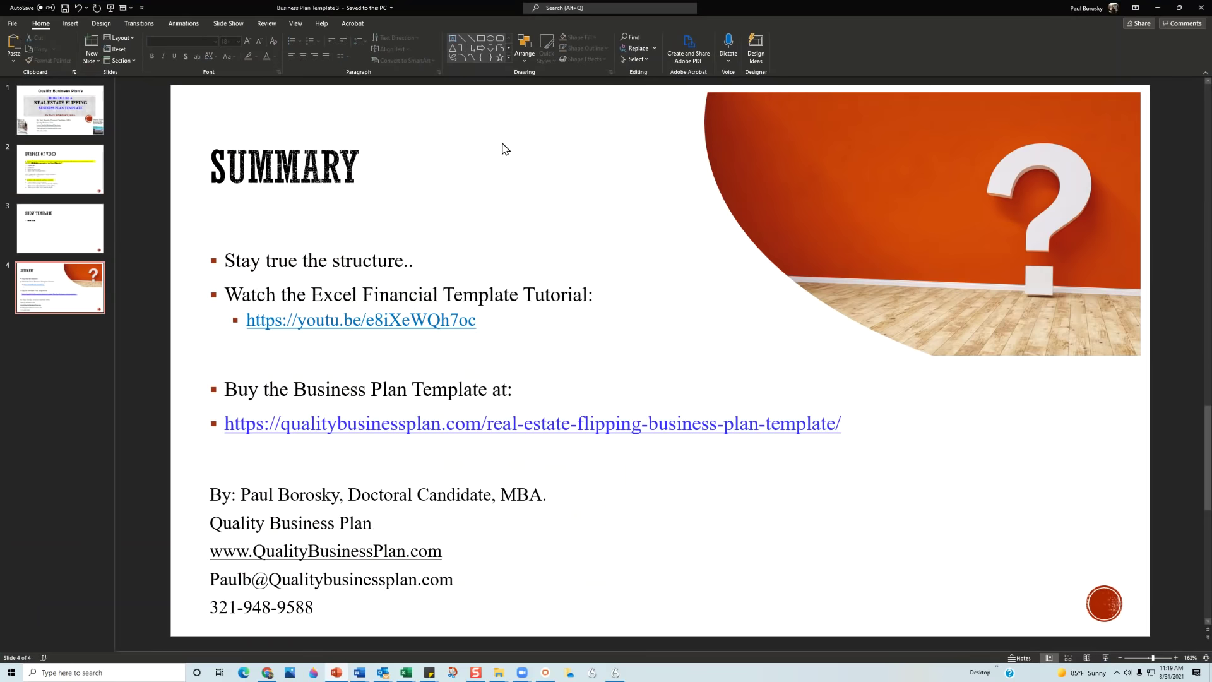